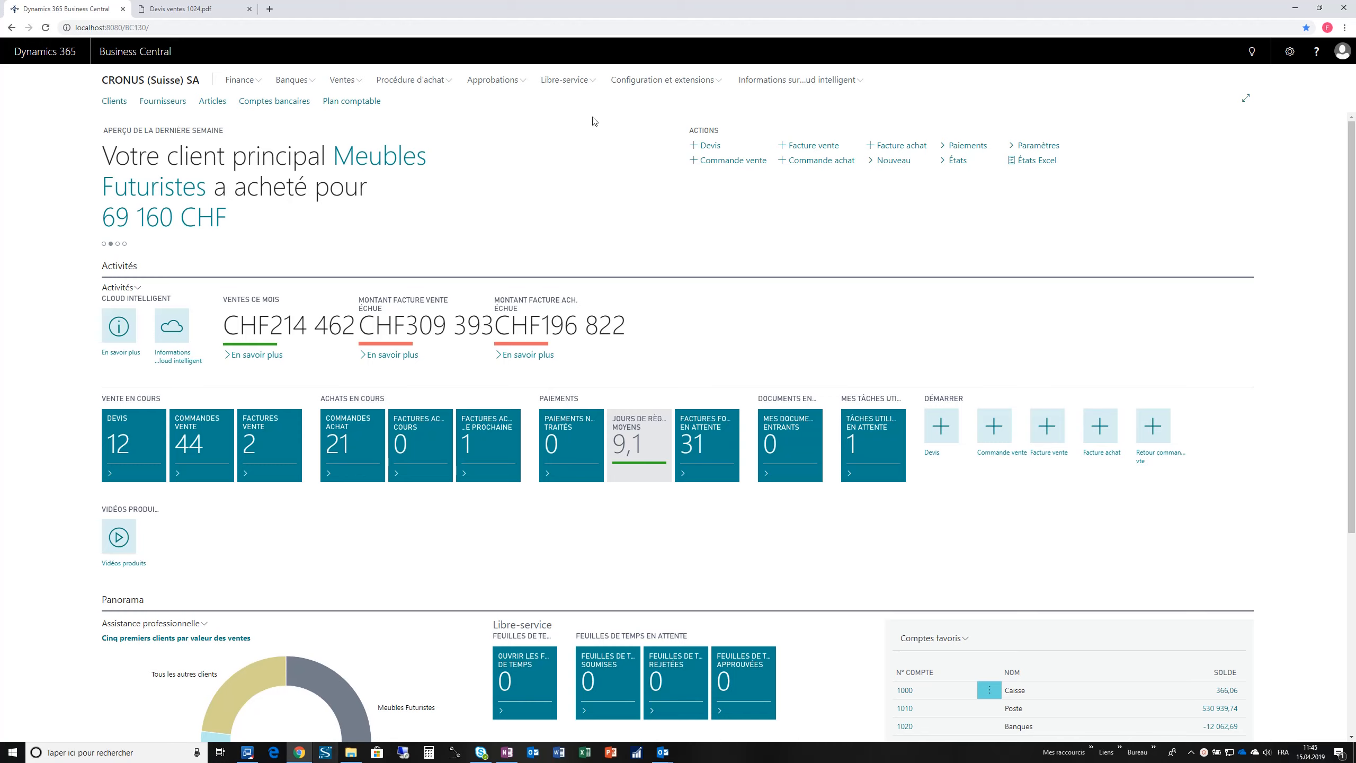
- Create a new sales quote for the customer Meubles Futuristes
left_click(711, 148)
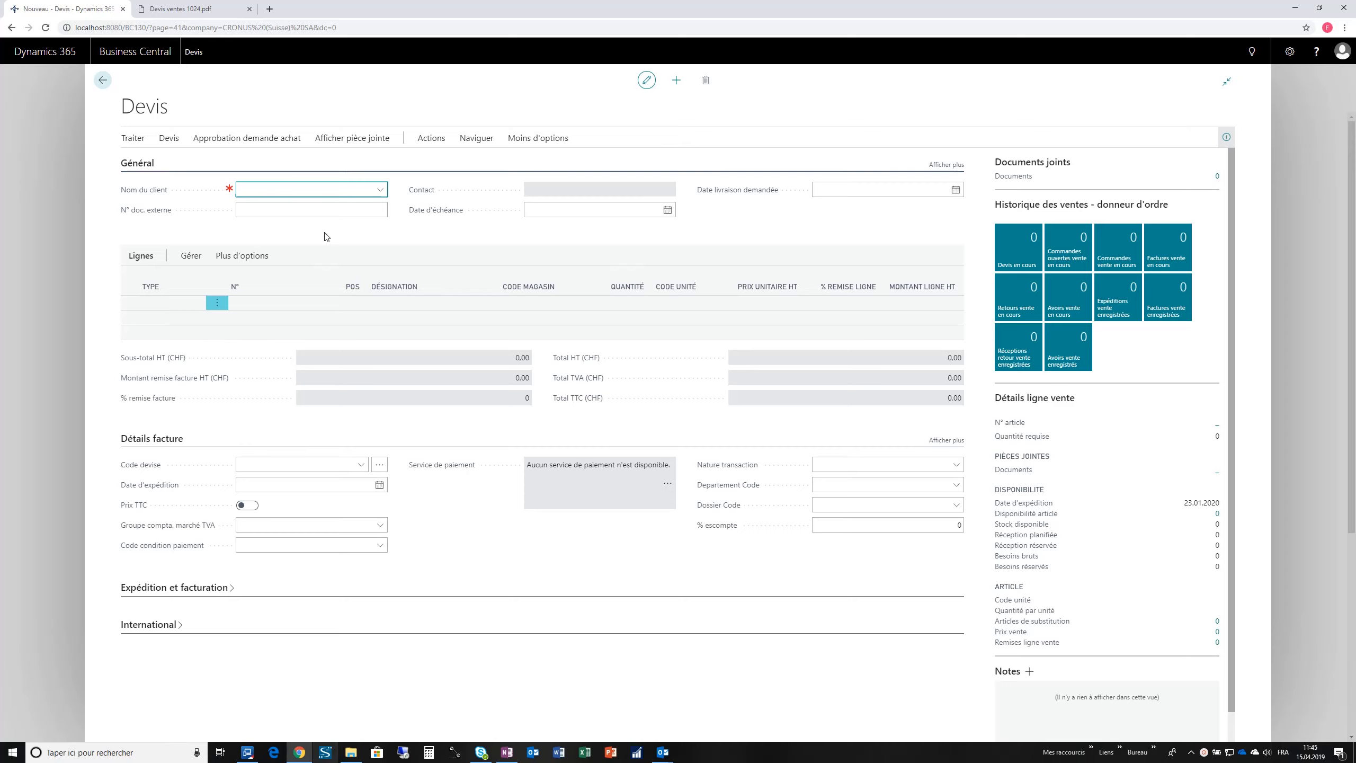
type("meu")
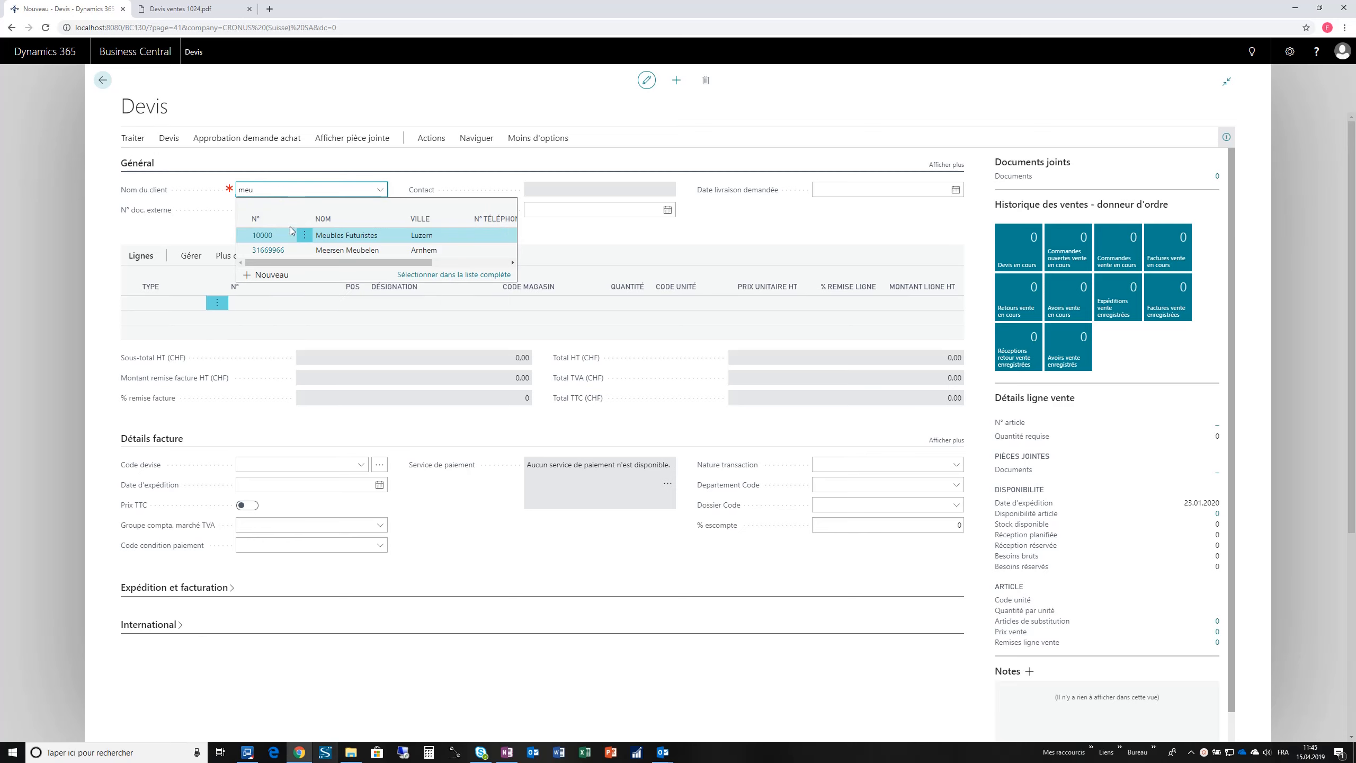
left_click(273, 234)
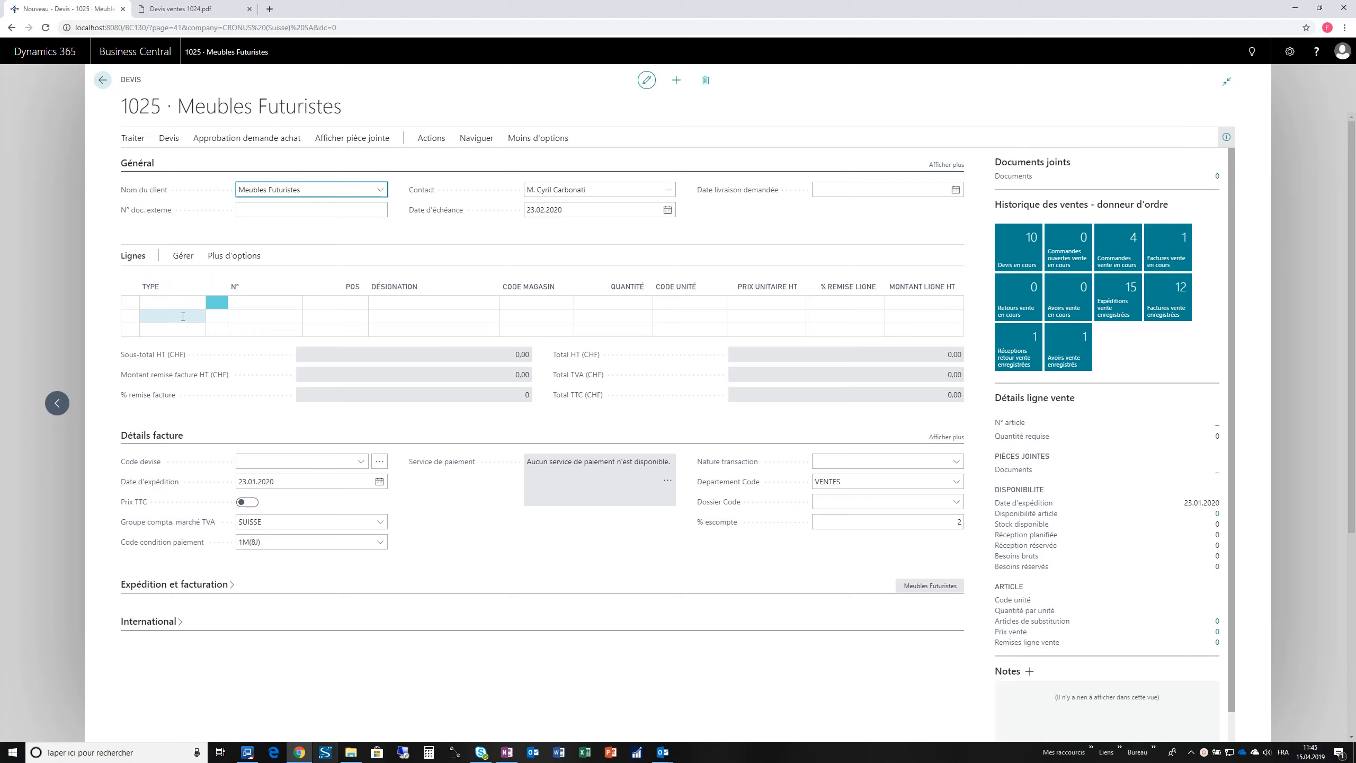
- Add a quote line of type Article for item 1000 Bicyclette with a quantity of 1
left_click(180, 306)
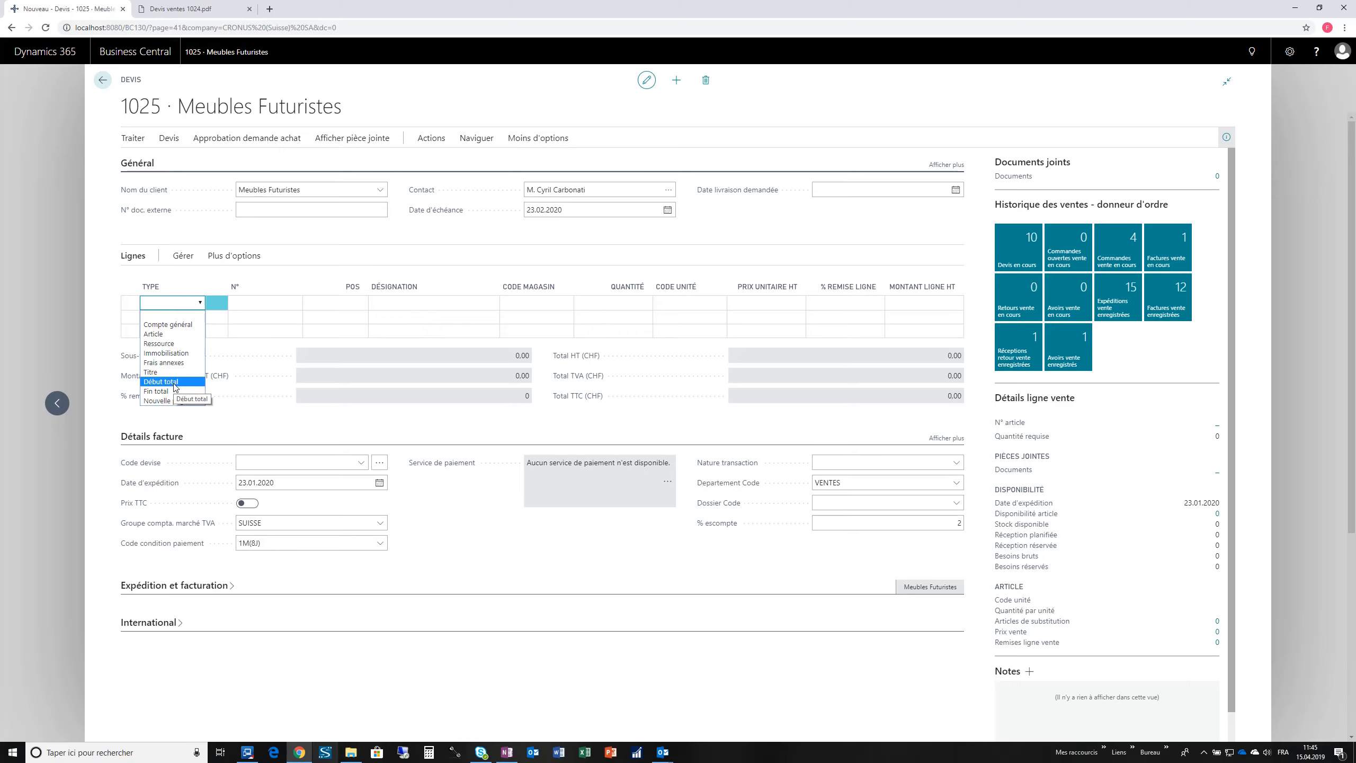
left_click(174, 334)
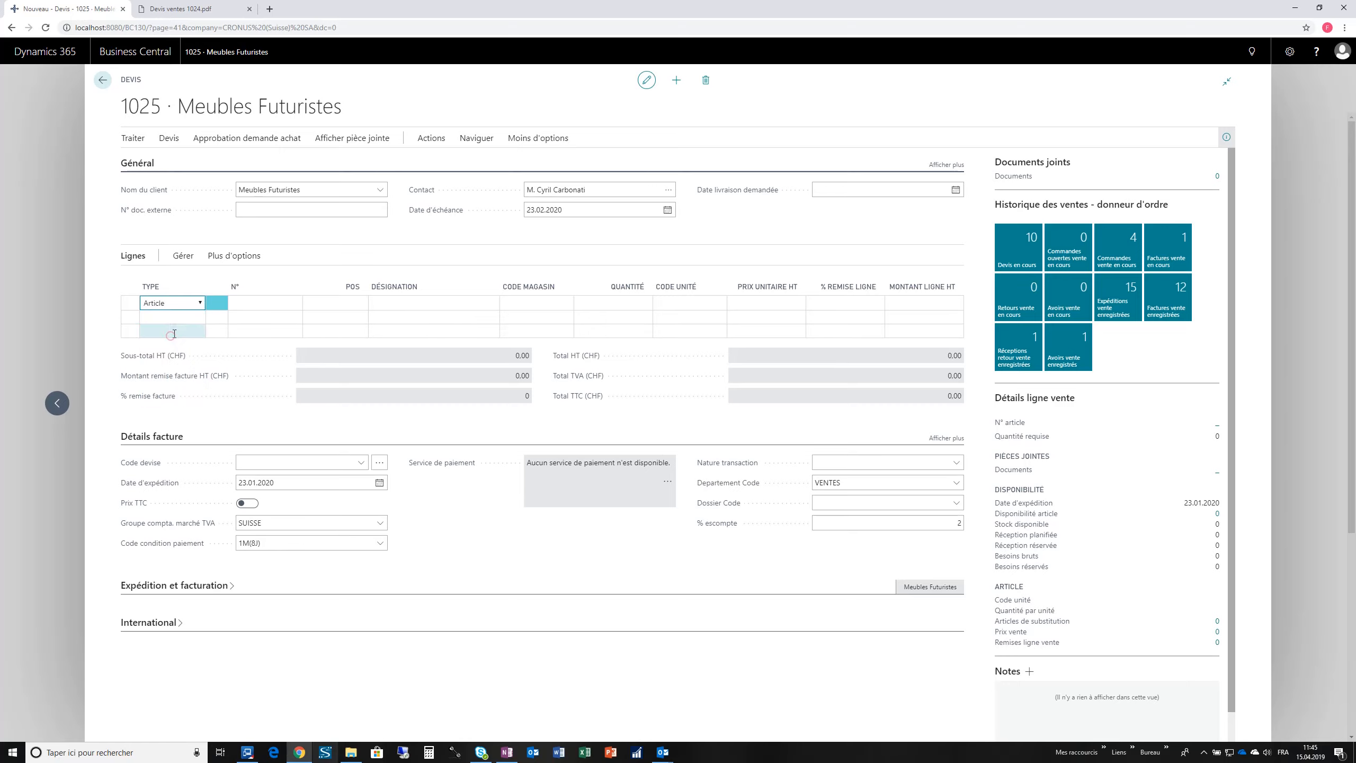
left_click(277, 305)
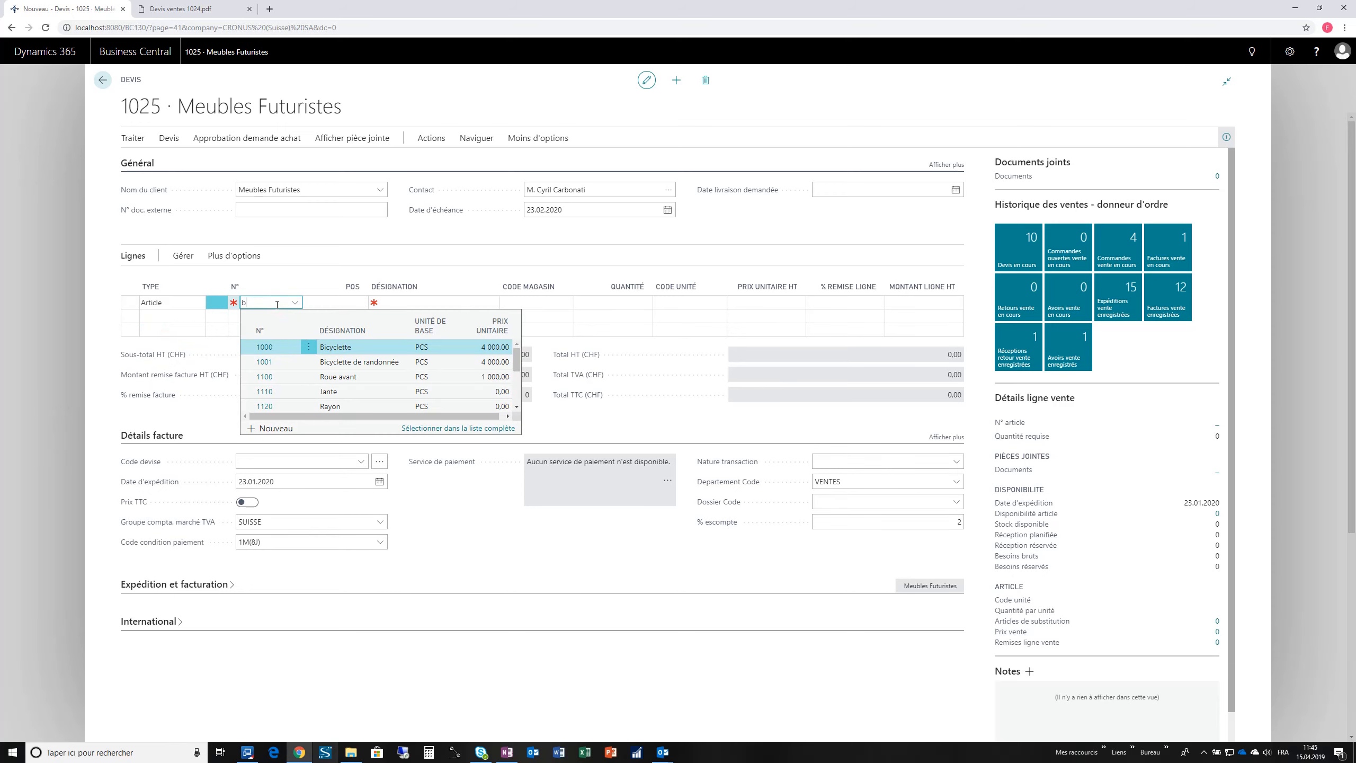
left_click(335, 348)
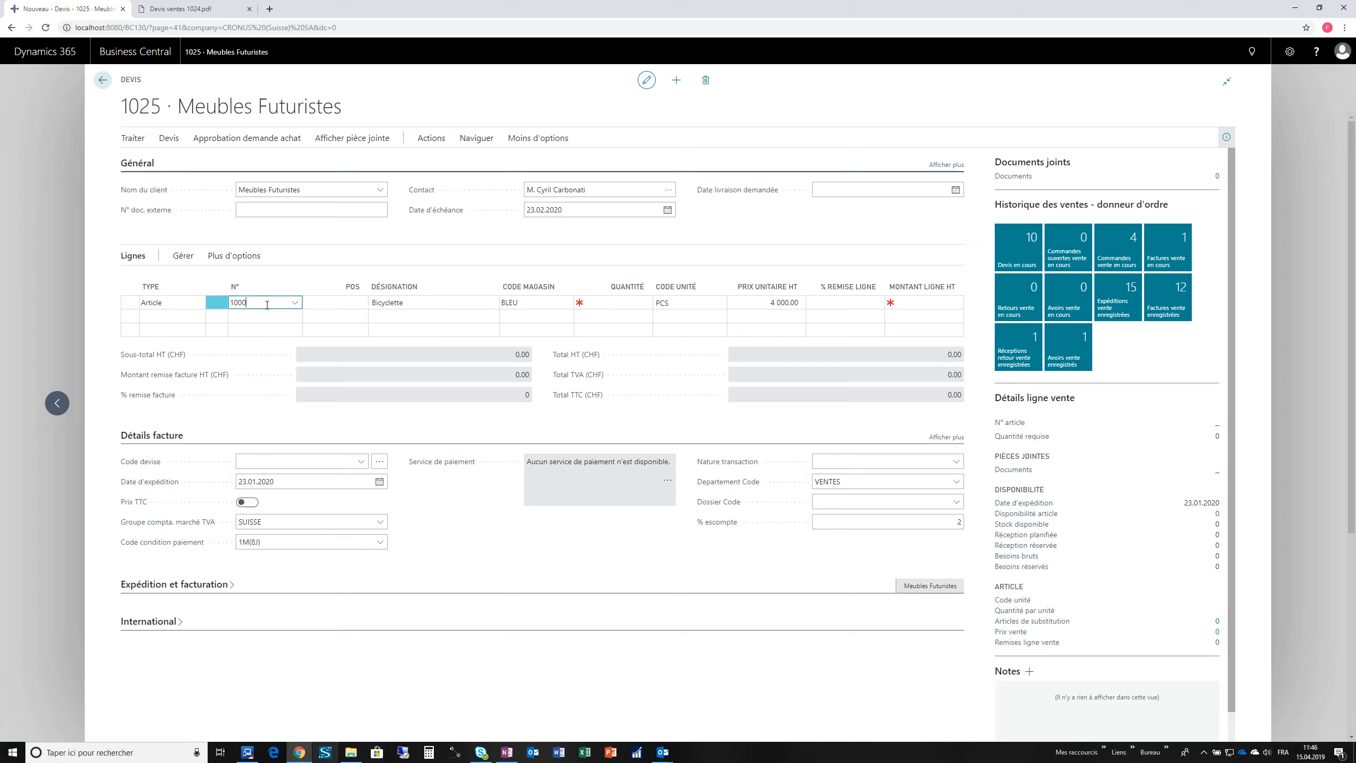
left_click(624, 303)
type("1")
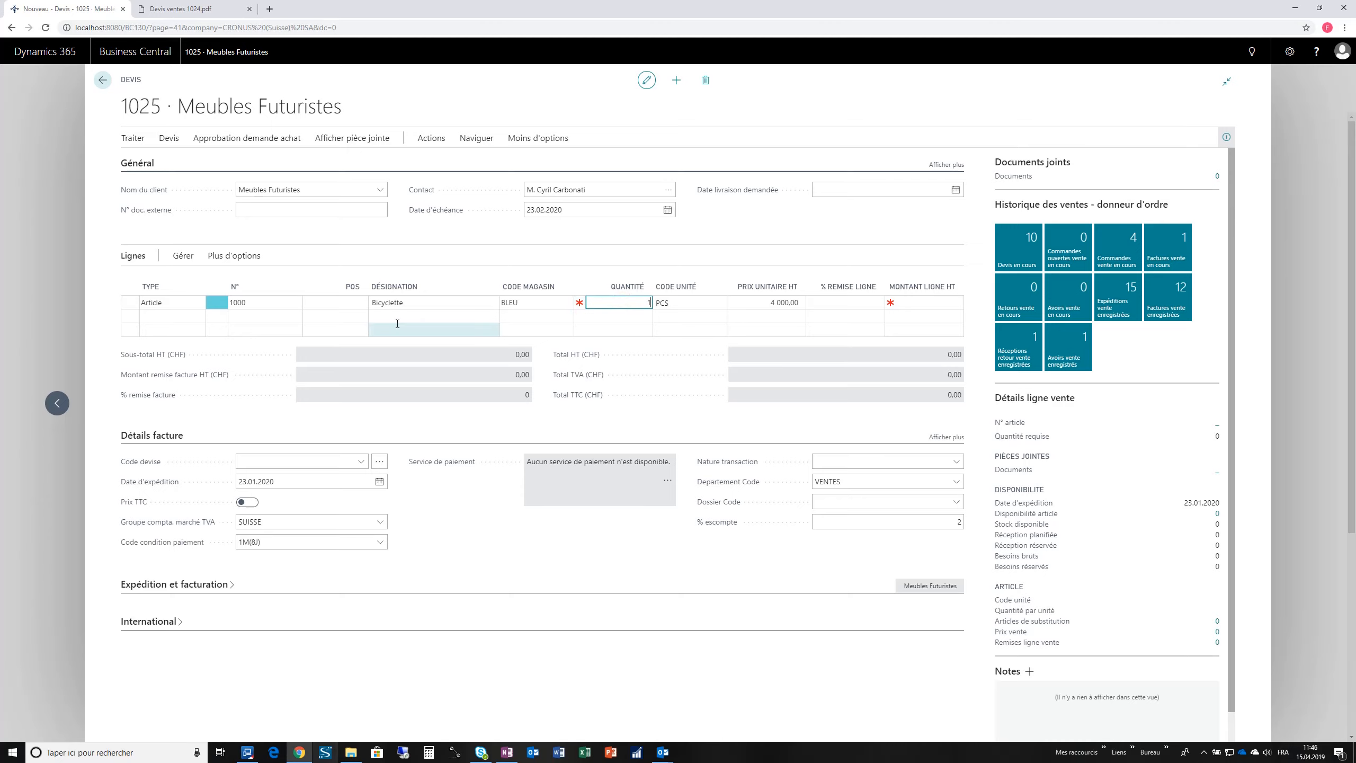
- Add a second line for item 1001 Bicyclette de randonnée with quantity 1 and a 5% line discount
left_click(268, 316)
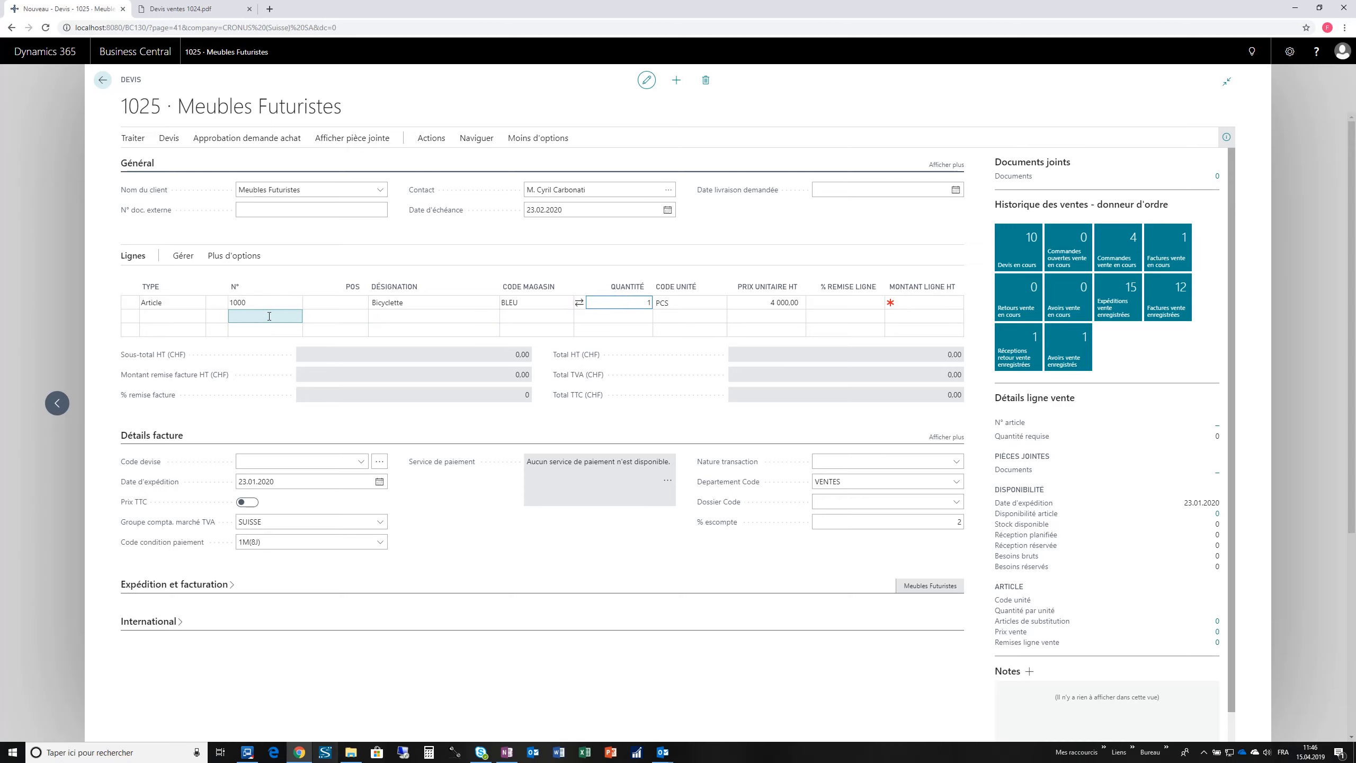
type("bi")
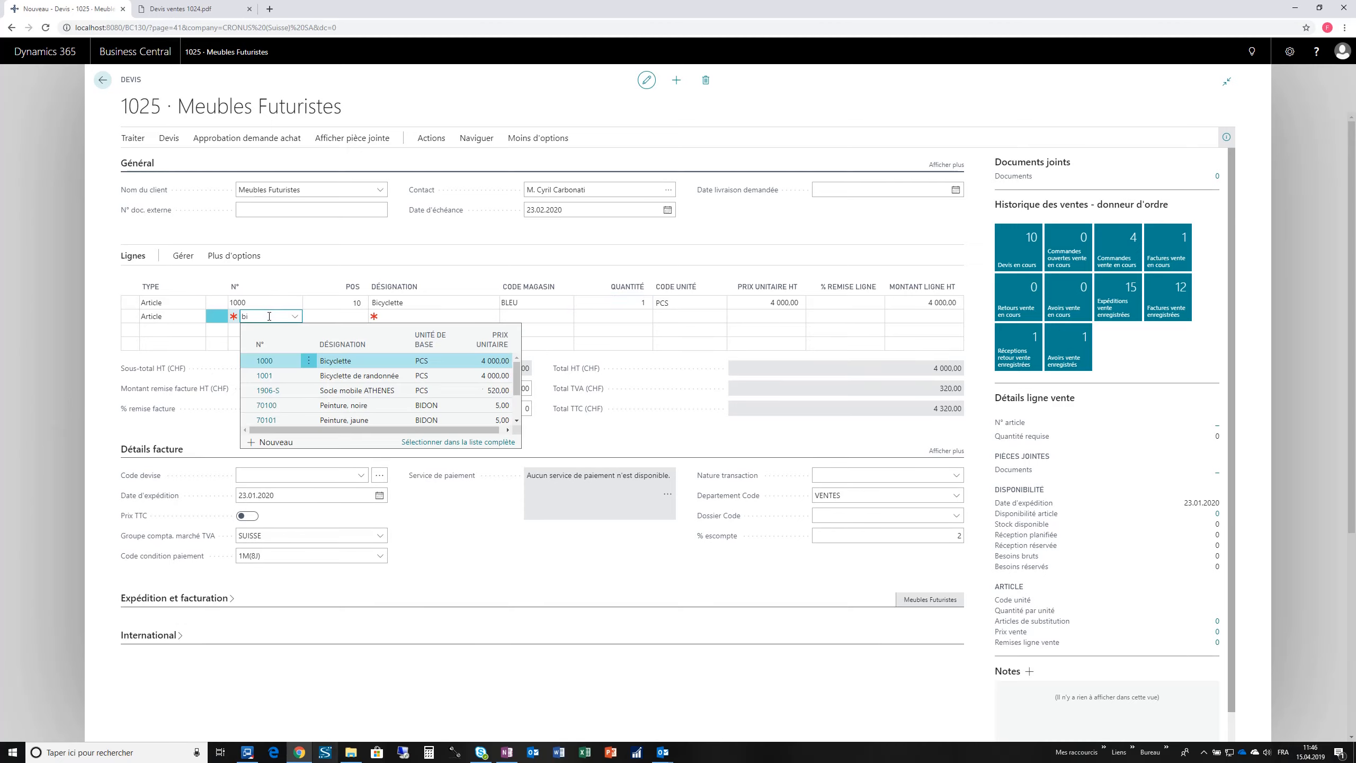
left_click(331, 376)
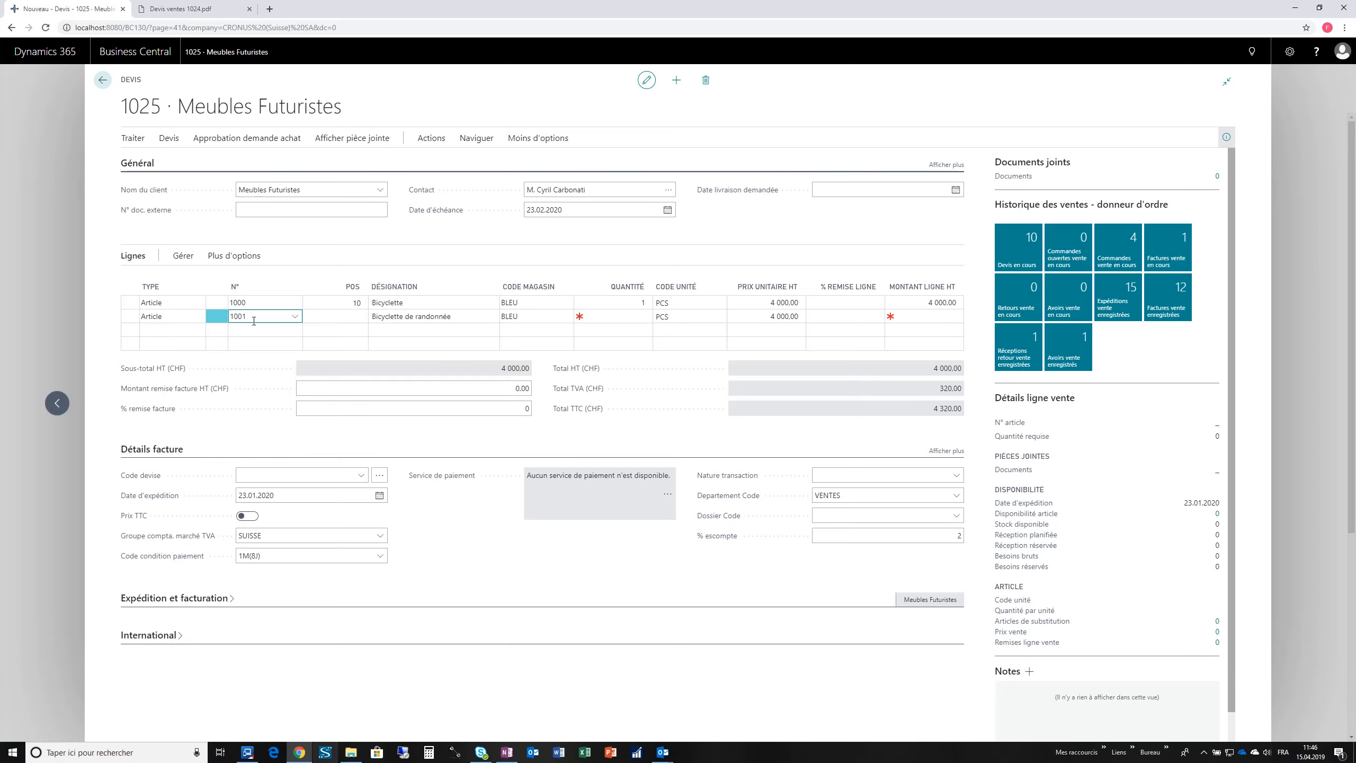
left_click(597, 318)
type("1")
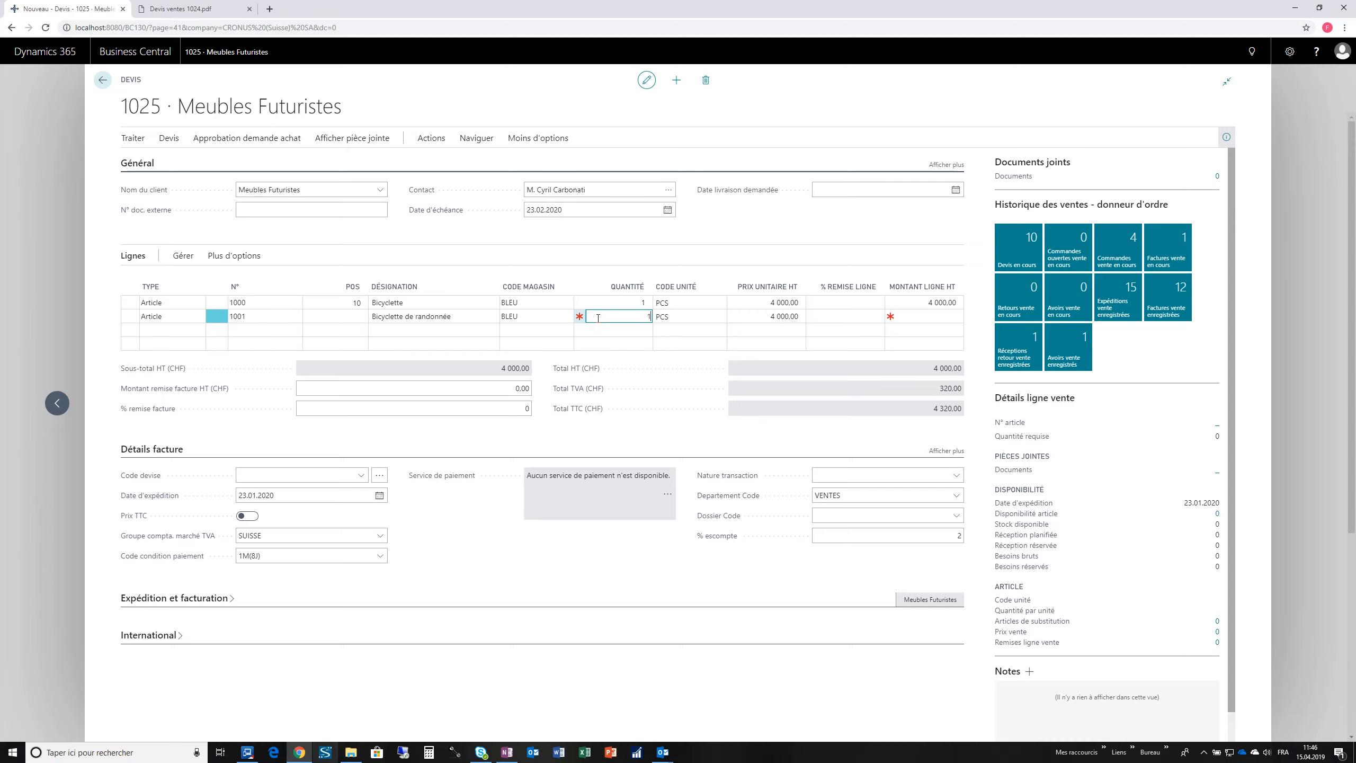
left_click(821, 320)
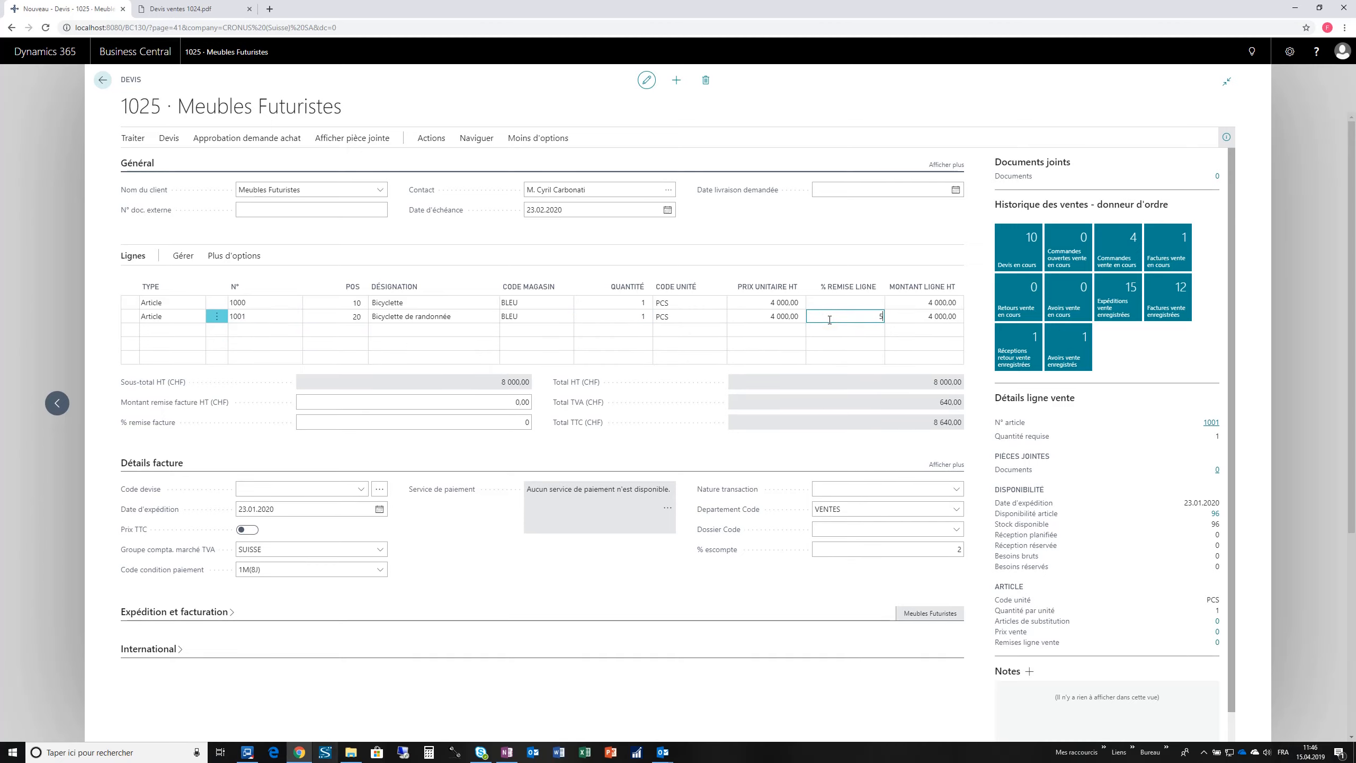
type("5")
key("Tab")
left_click(922, 305)
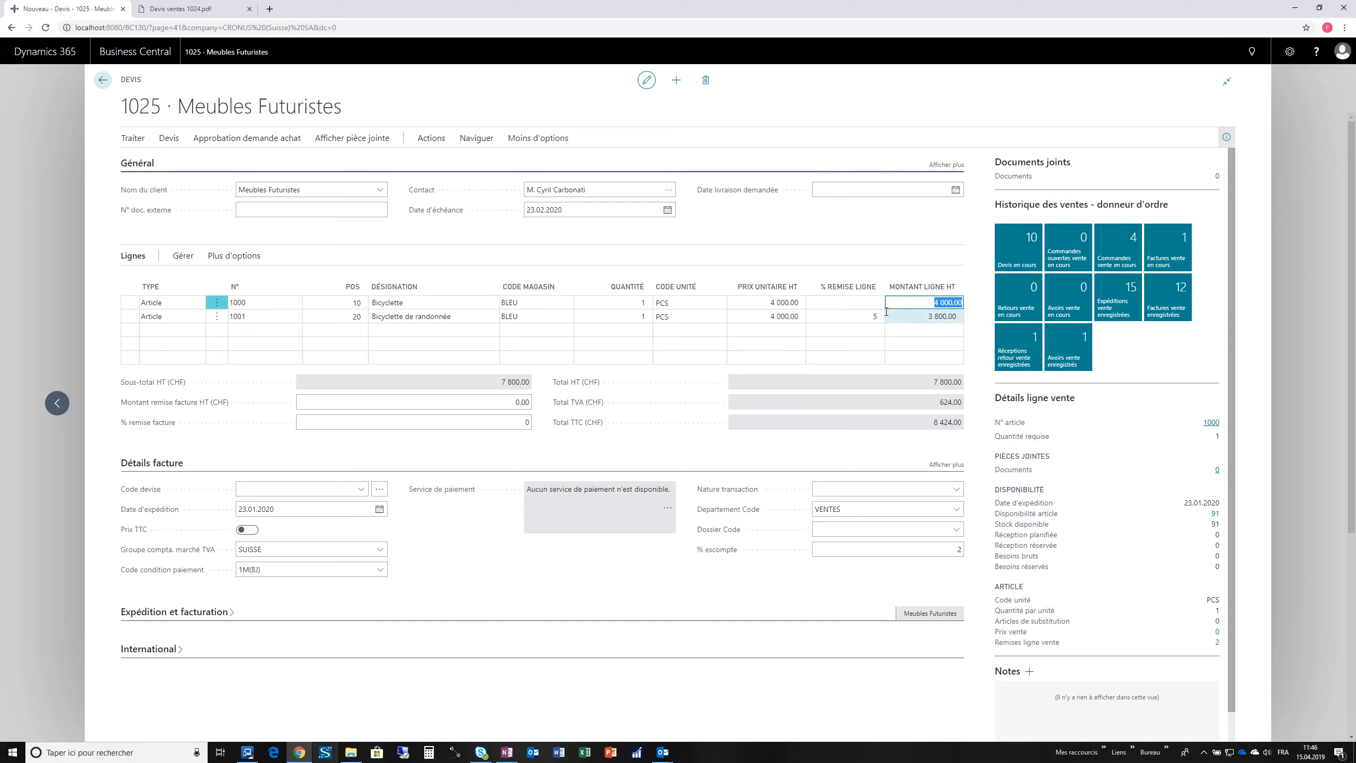
- View the item card of Bicyclette de randonnée from the sales line details, then return to the quote
left_click(750, 315)
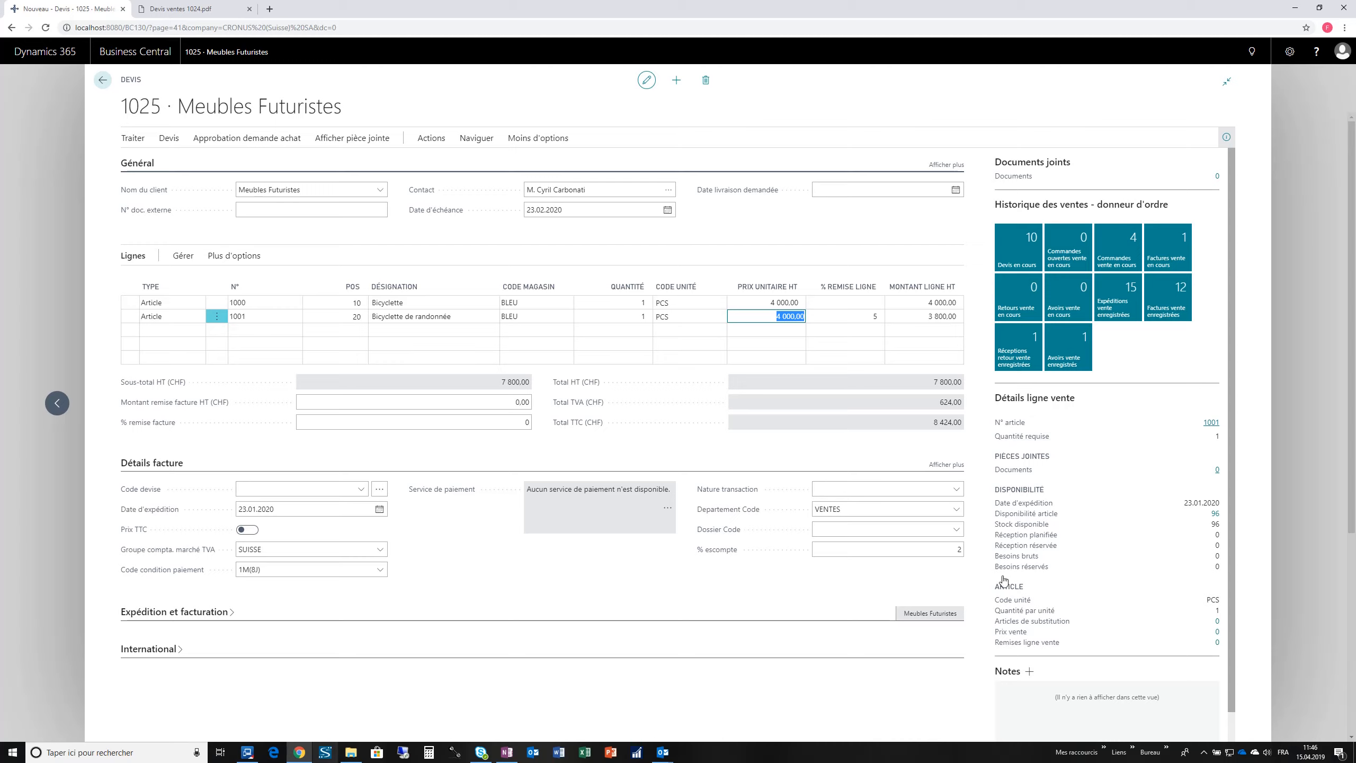
scroll(1176, 556, "down", 1)
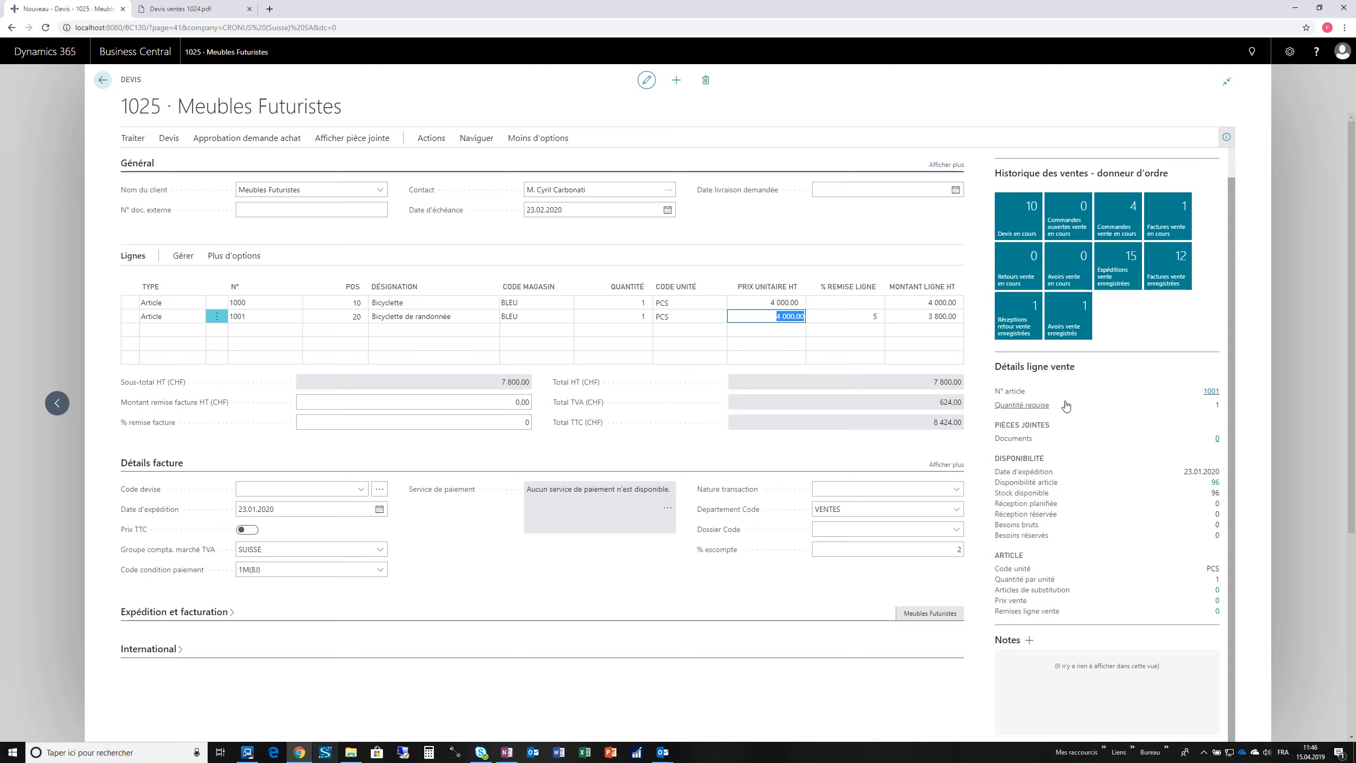
left_click(1211, 391)
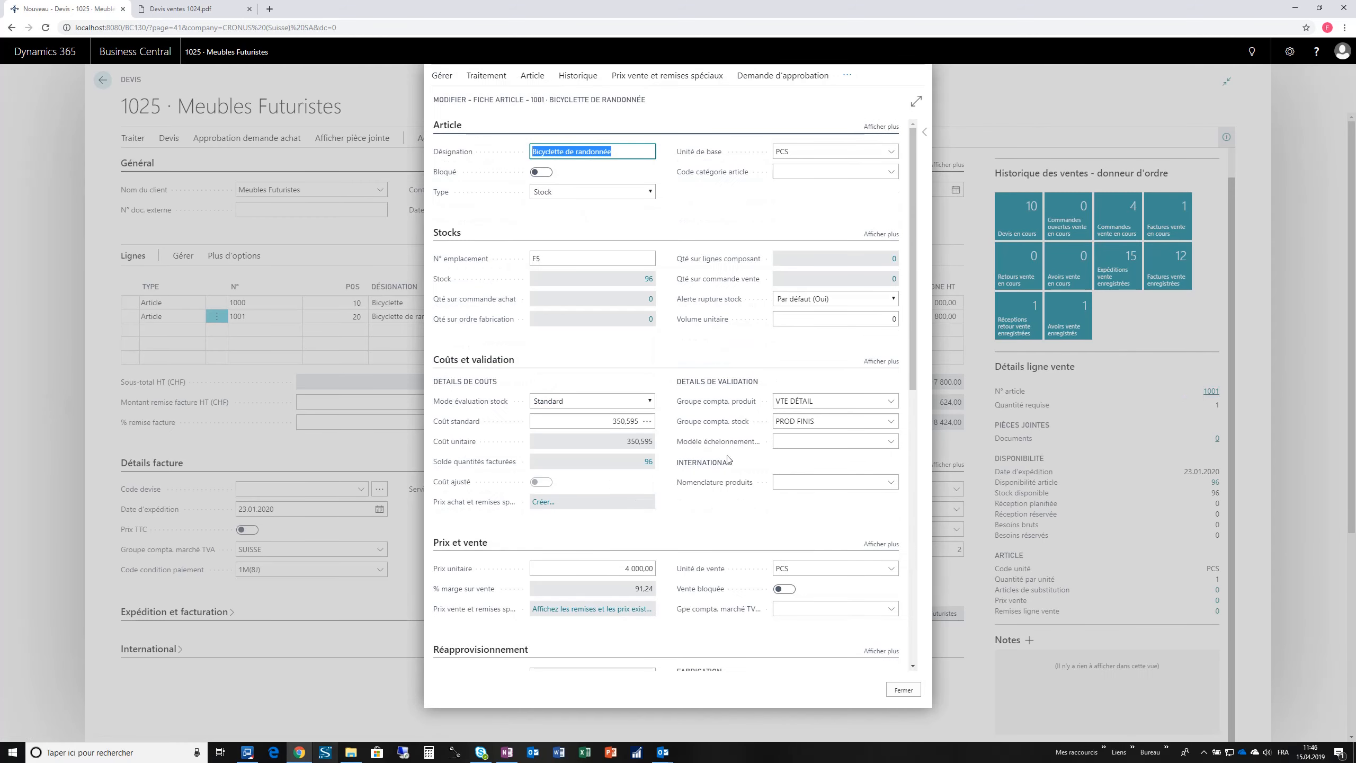
left_click(900, 689)
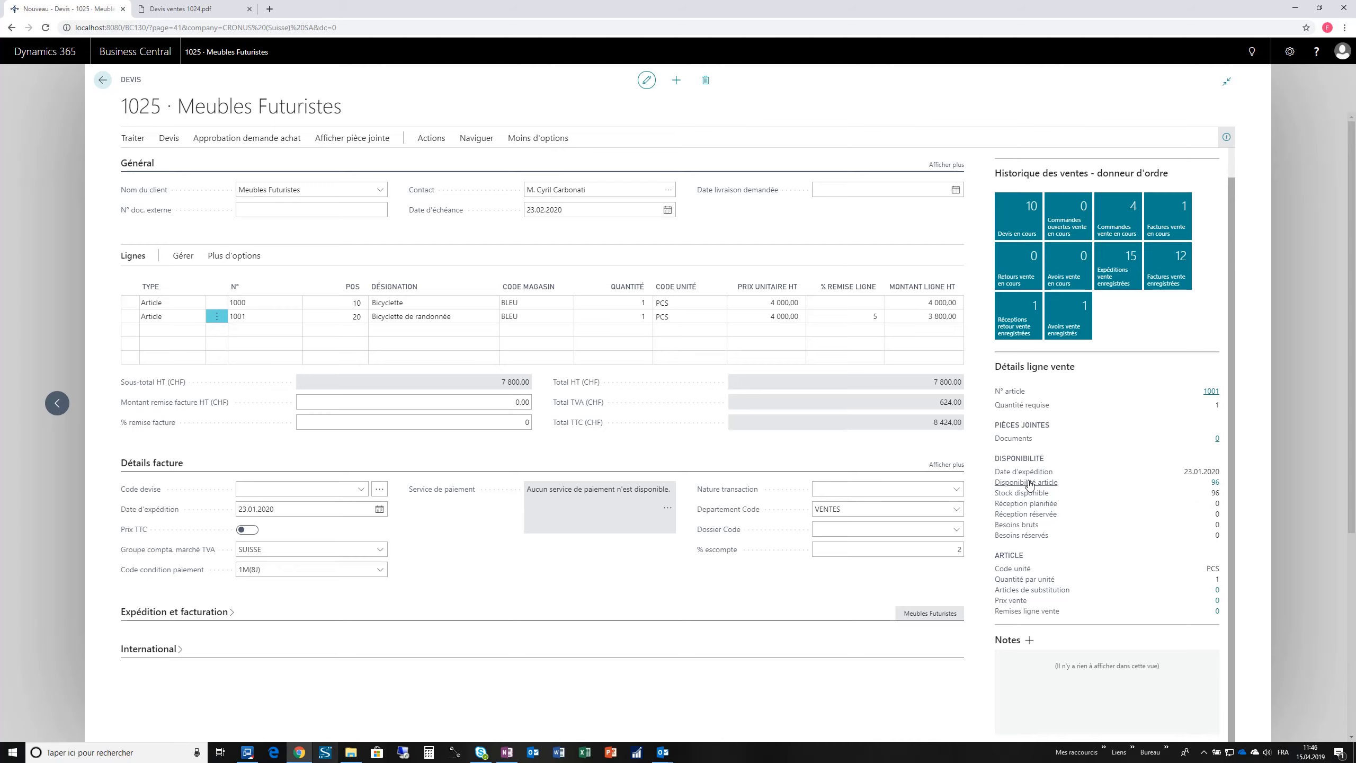
- Check the availability by event of Bicyclette de randonnée and the customer's list of ongoing quotes
left_click(1215, 483)
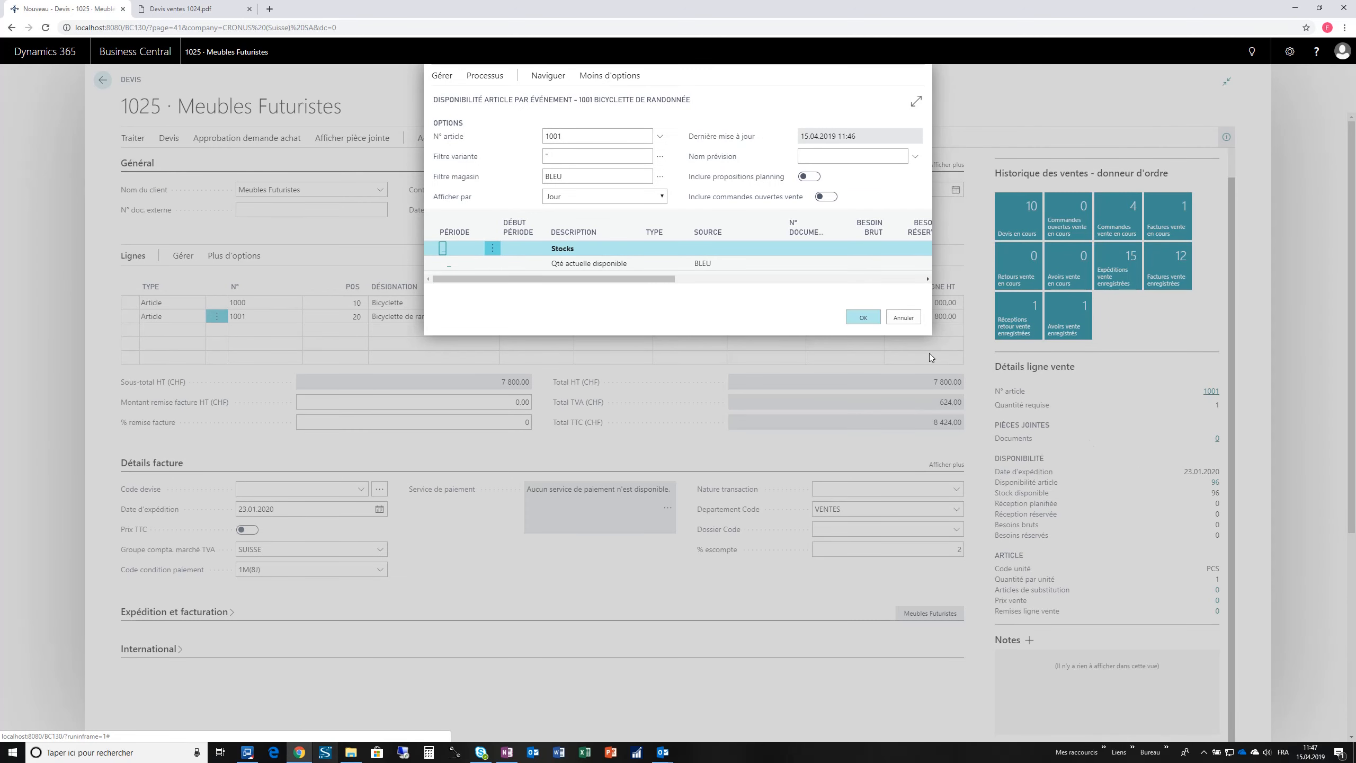
left_click(904, 318)
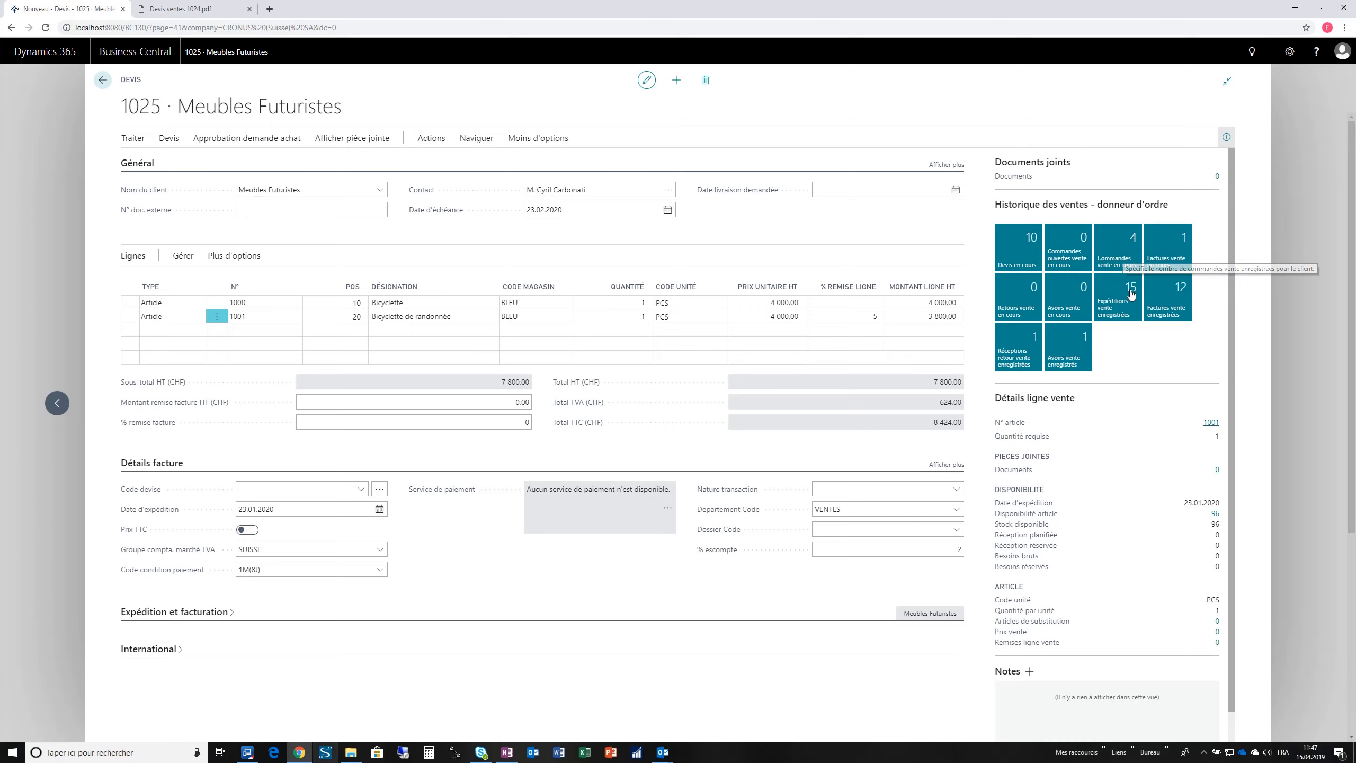
left_click(1031, 246)
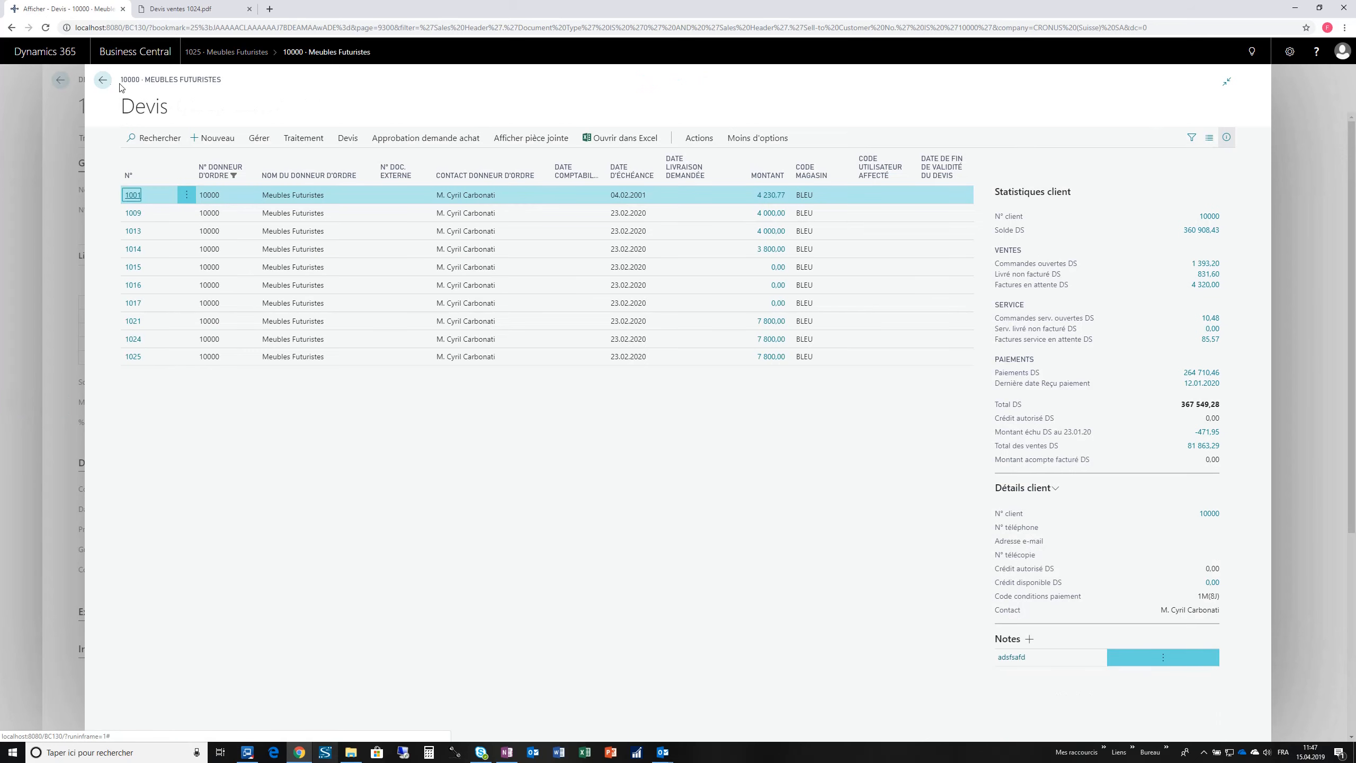
left_click(103, 80)
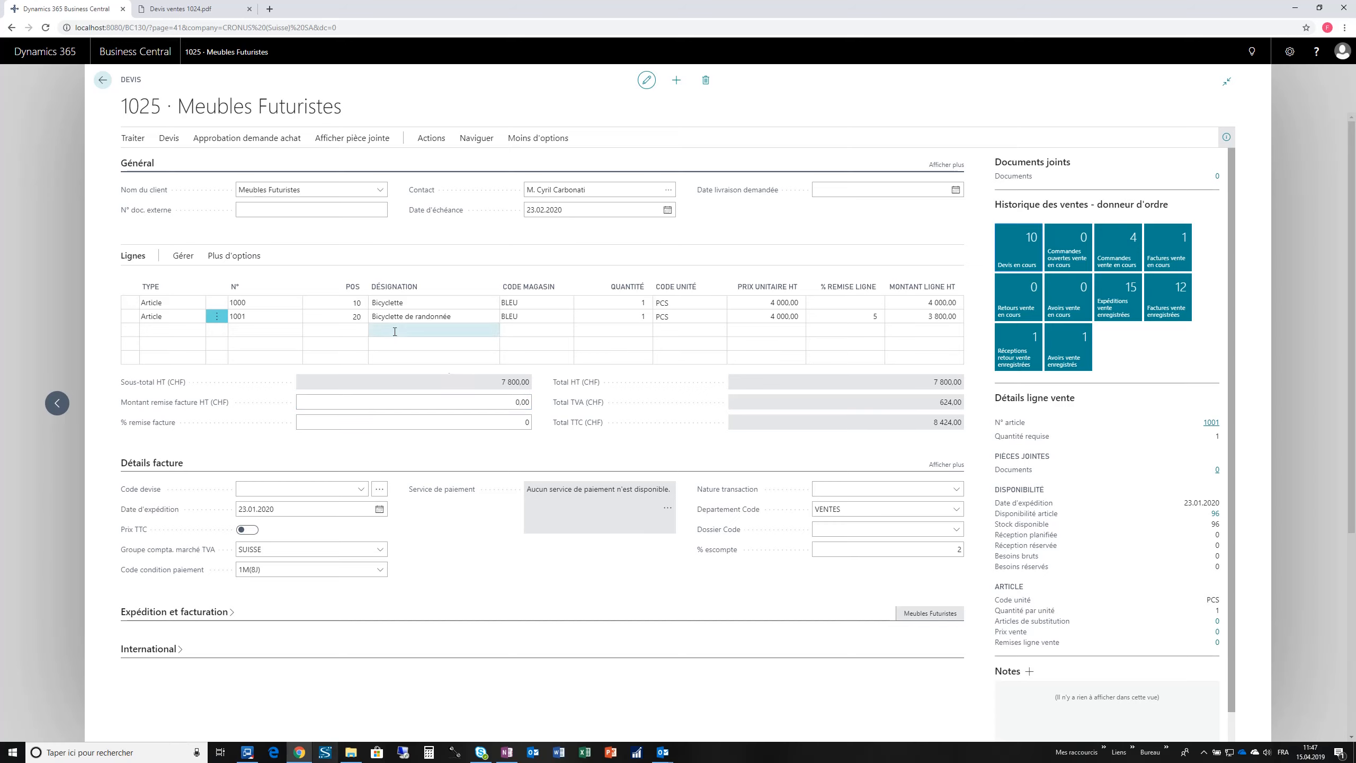
- Prepare an e-mail for the quote, preview its attached PDF Devis ventes 1025.pdf, and cancel without sending
left_click(134, 140)
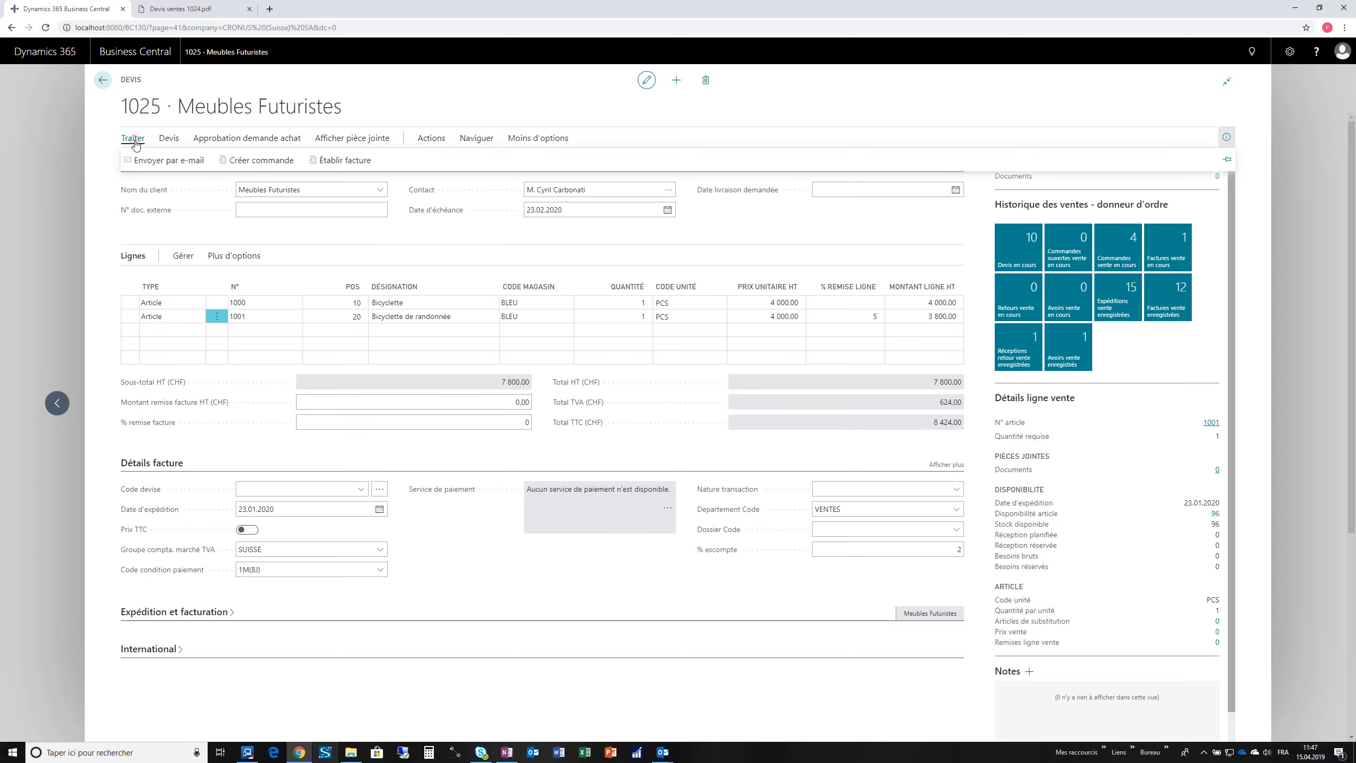
left_click(150, 160)
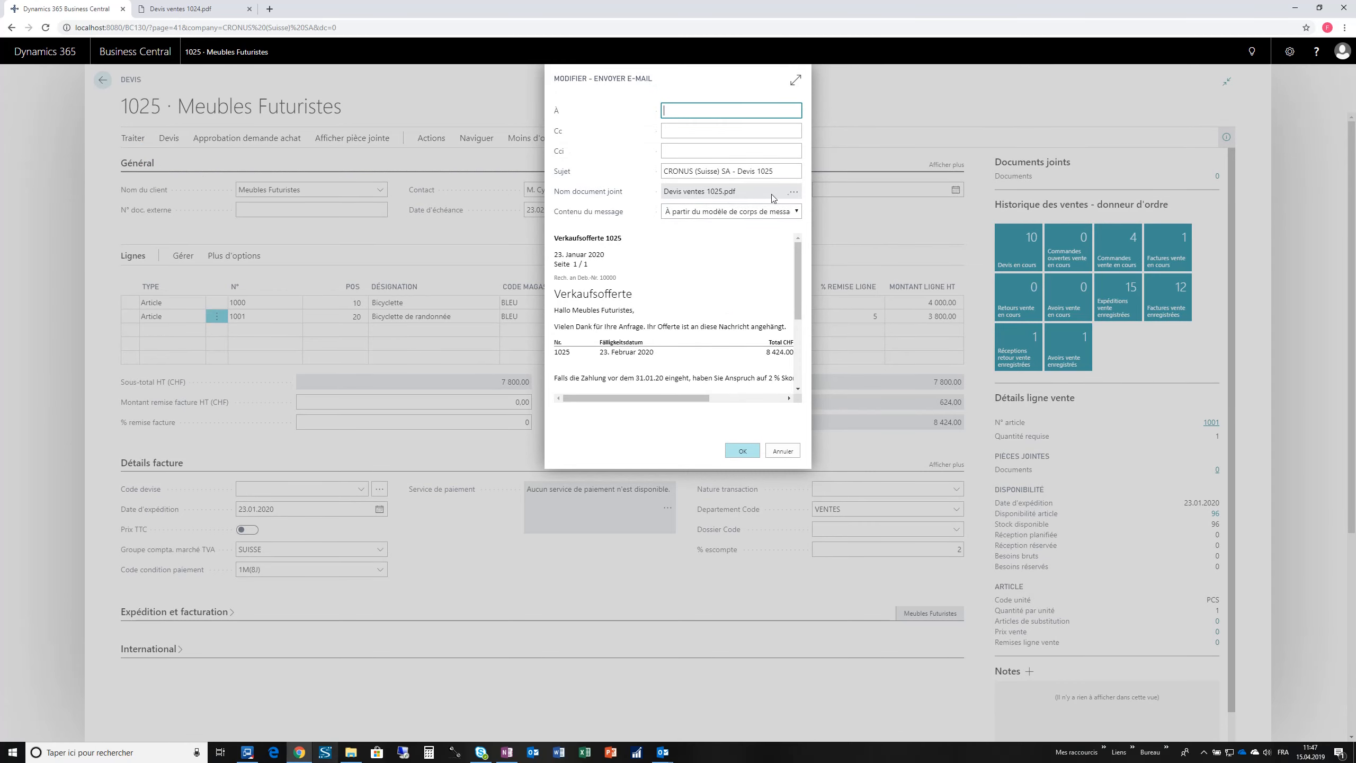
left_click(794, 193)
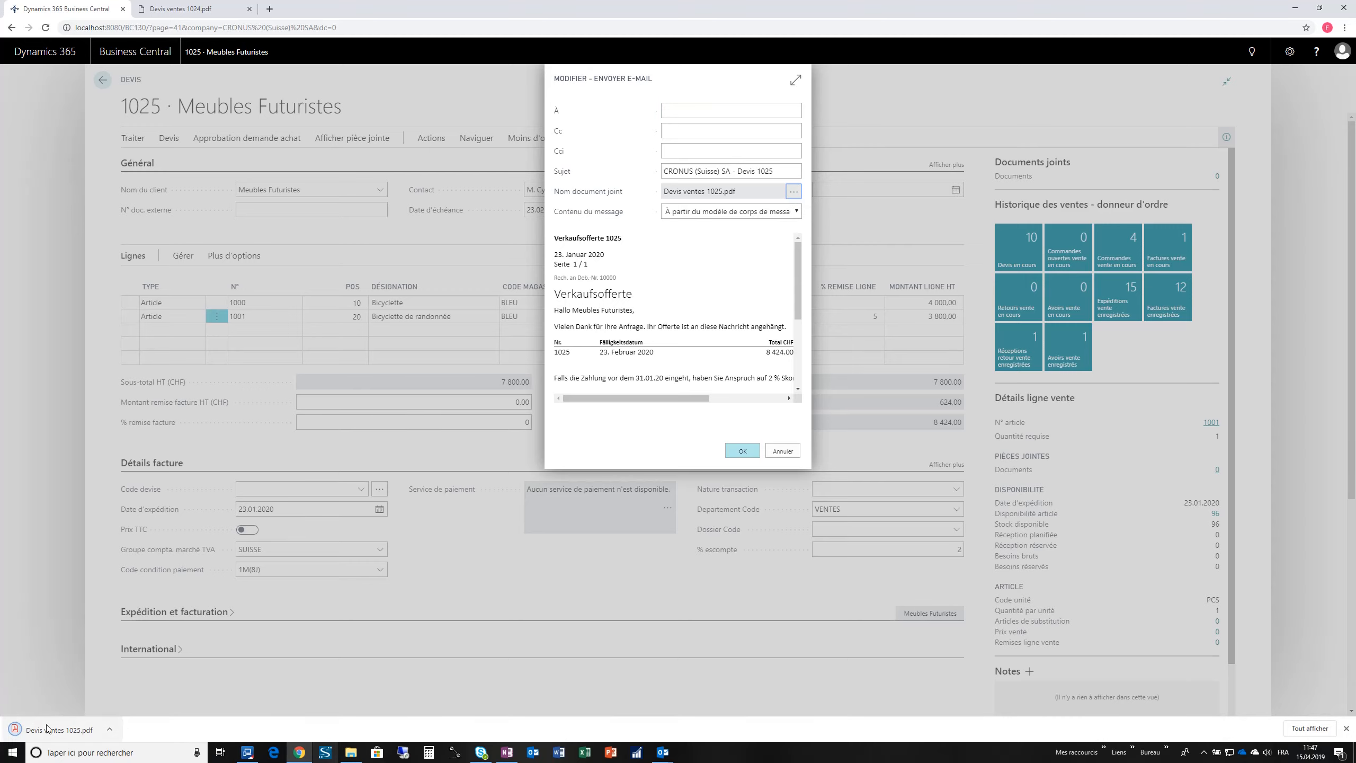
left_click(47, 729)
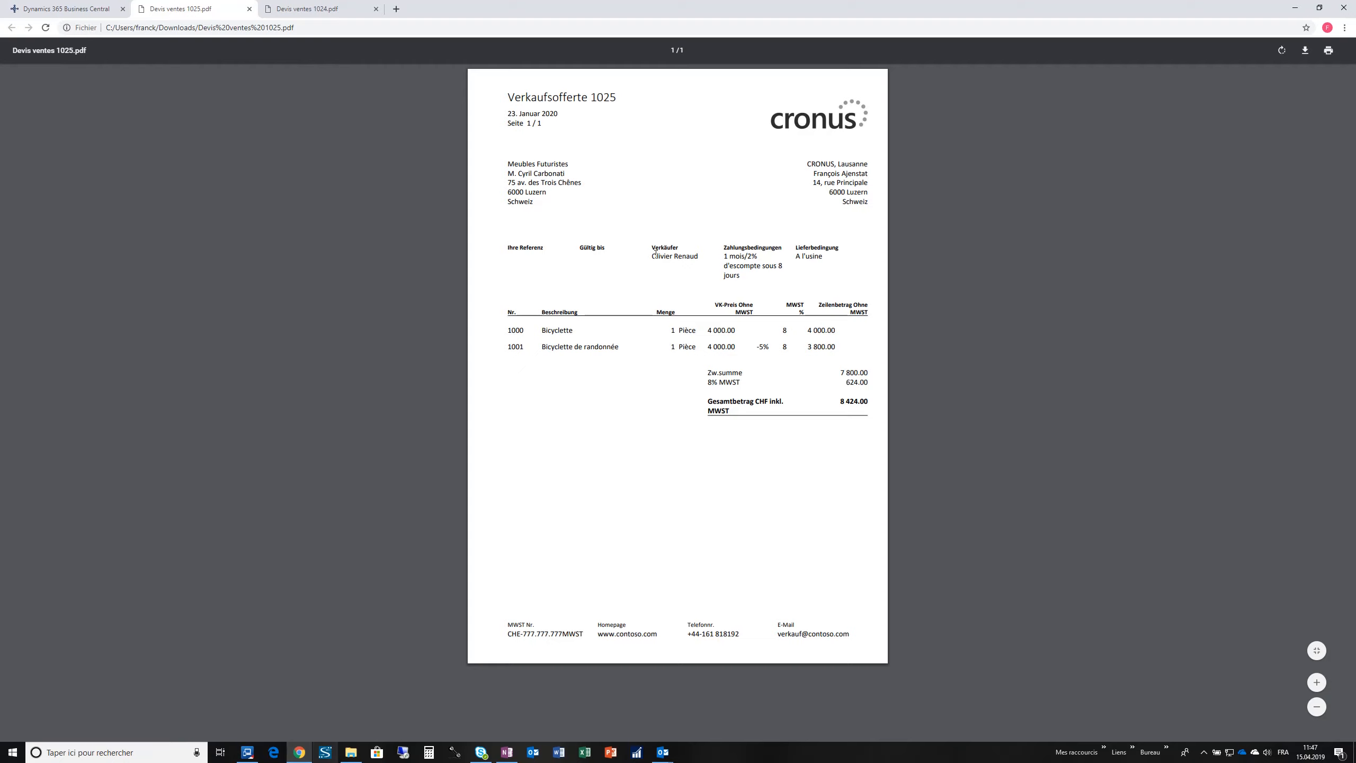
left_click(249, 9)
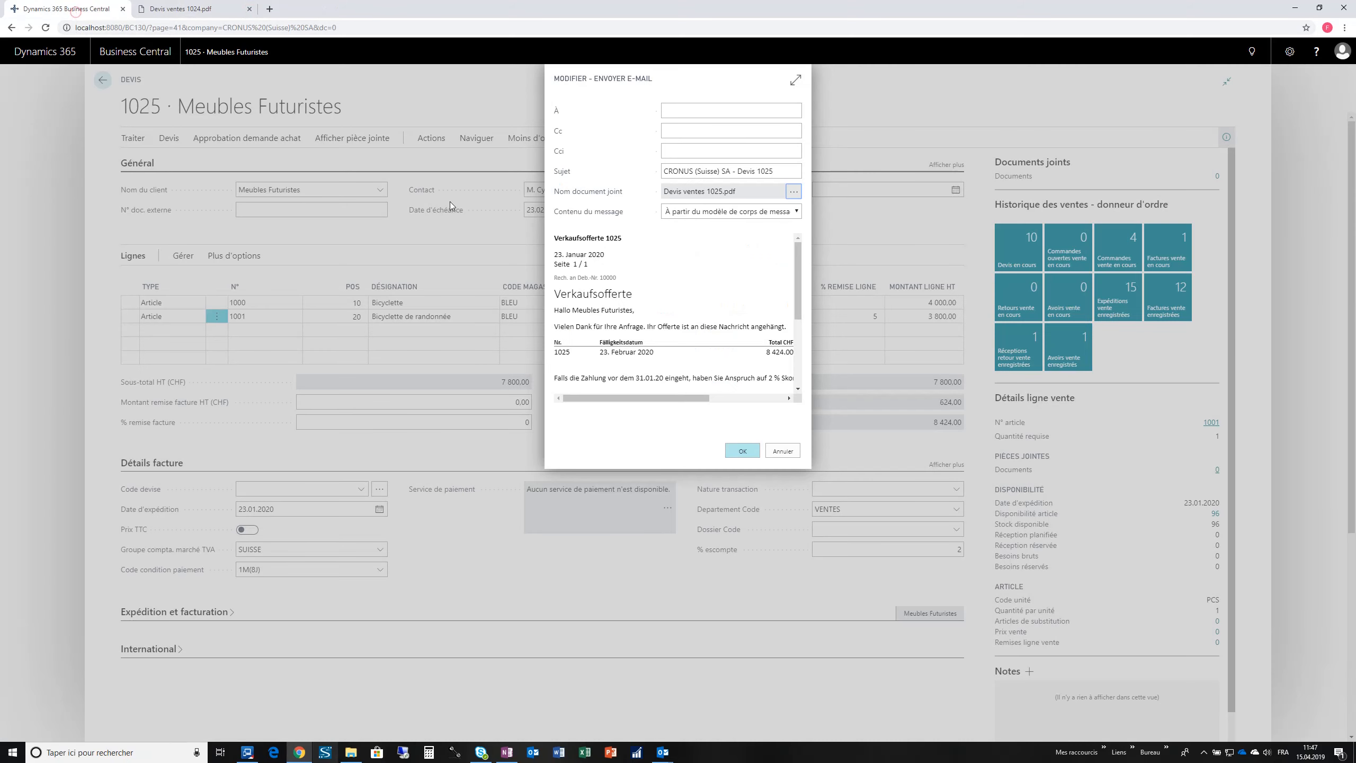
left_click(782, 452)
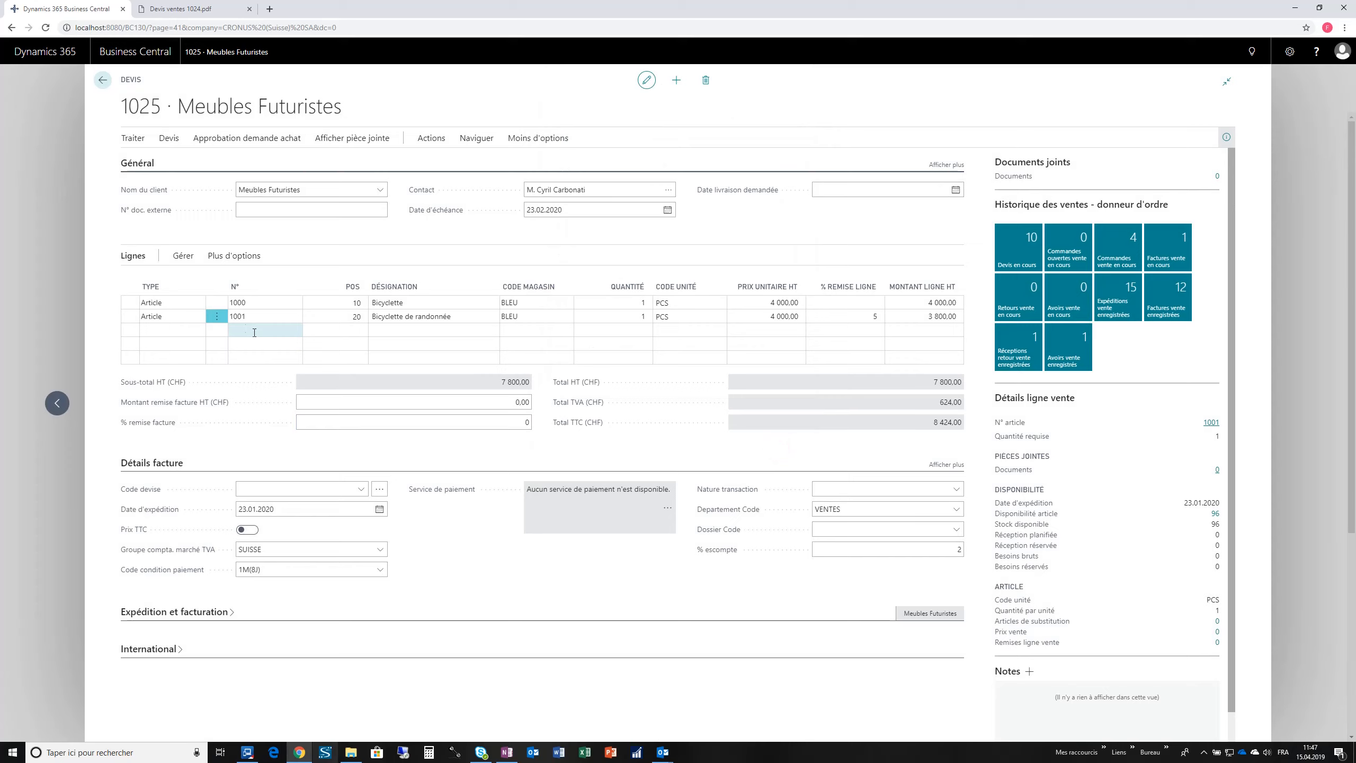
- Convert the quote into a sales order and open the new order
left_click(134, 138)
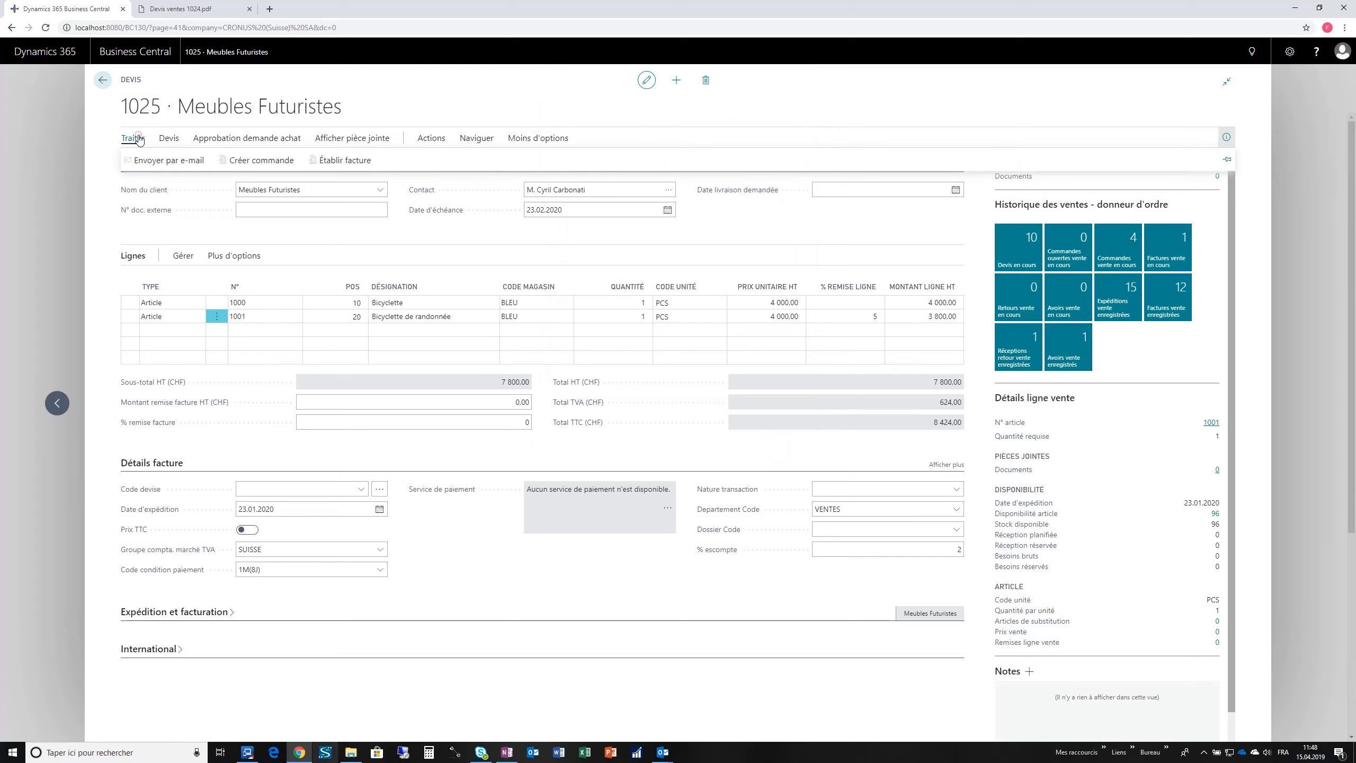
left_click(267, 161)
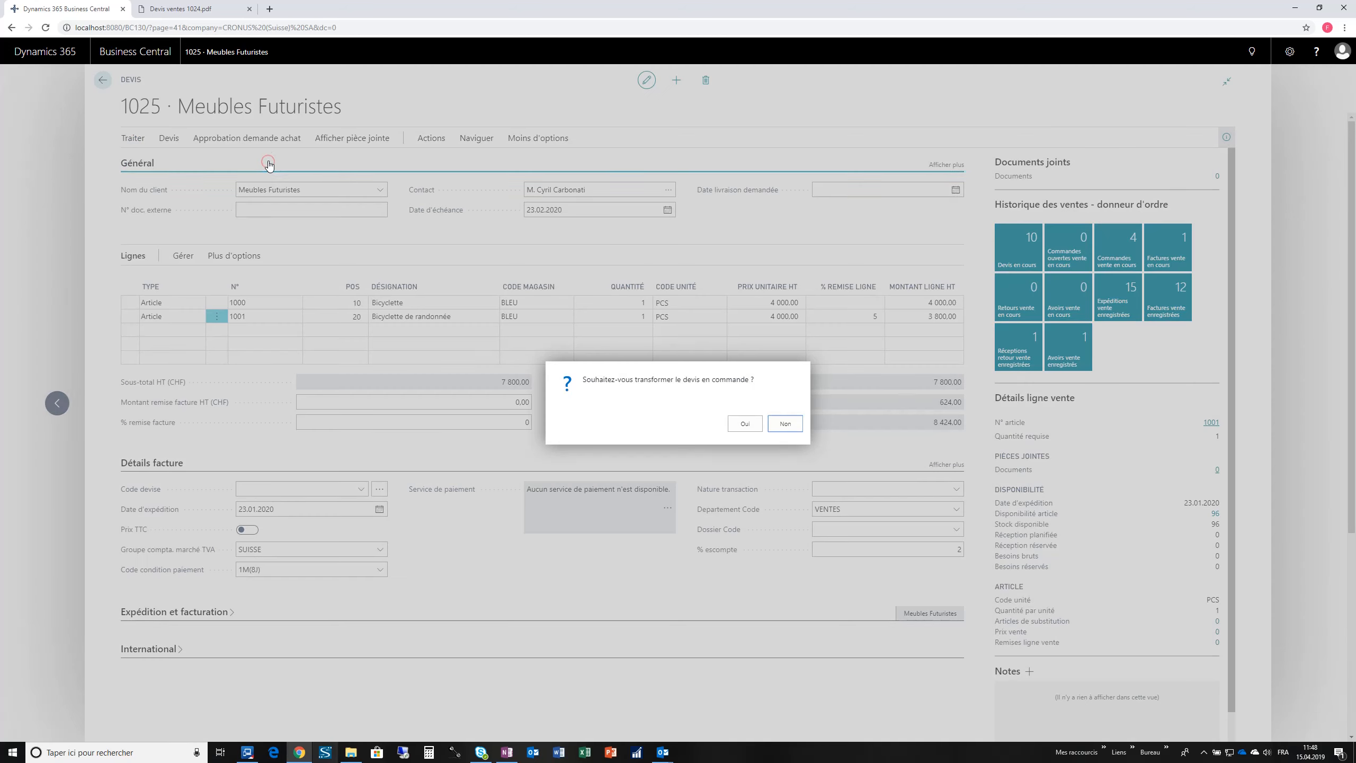
left_click(747, 427)
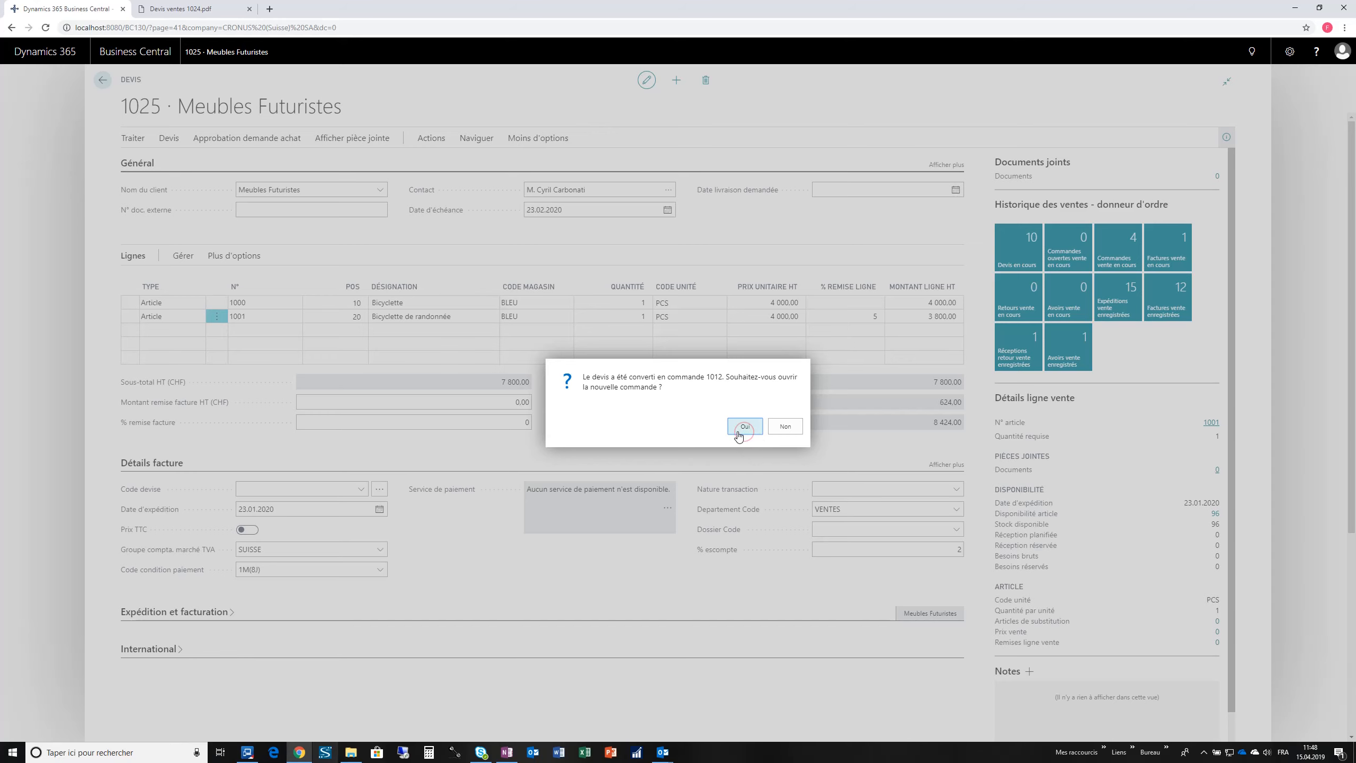
left_click(737, 427)
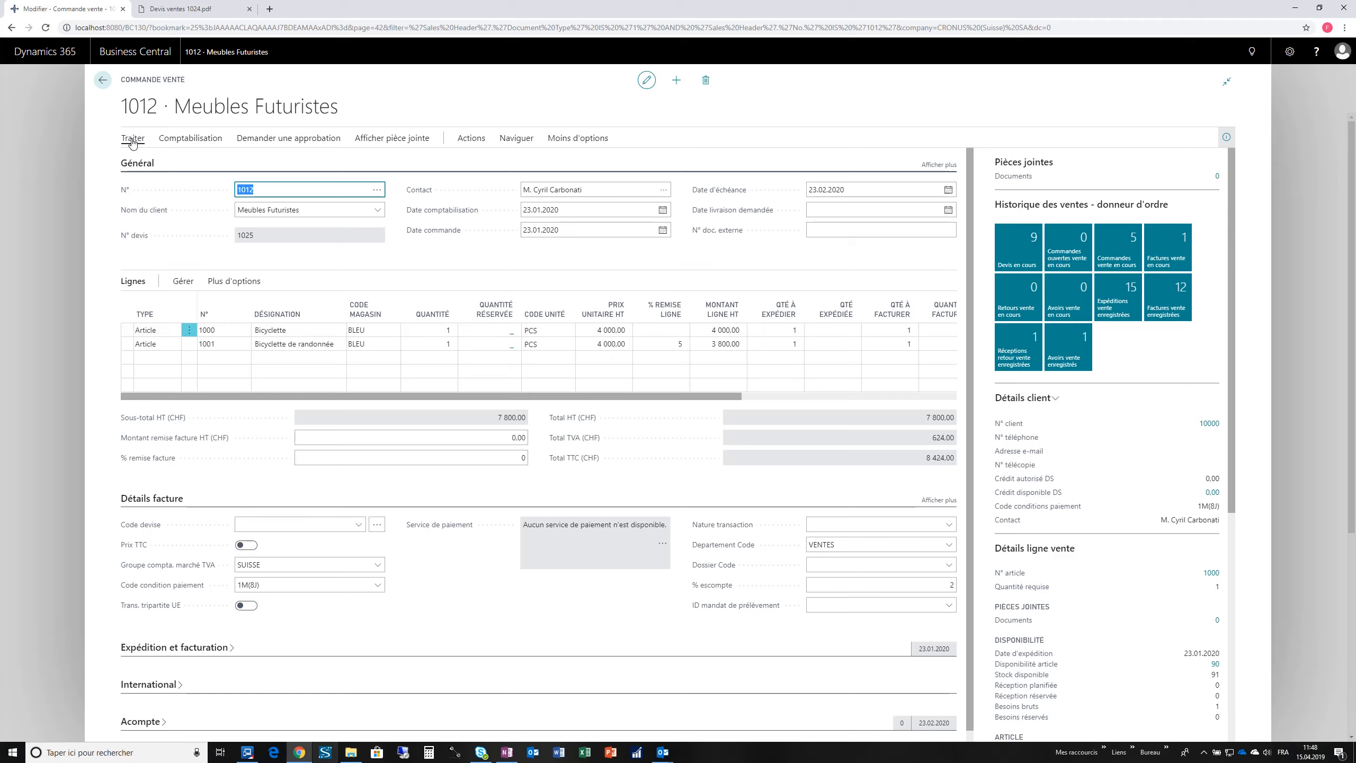
- Post the sales order with the Livrer et facturer option
left_click(183, 141)
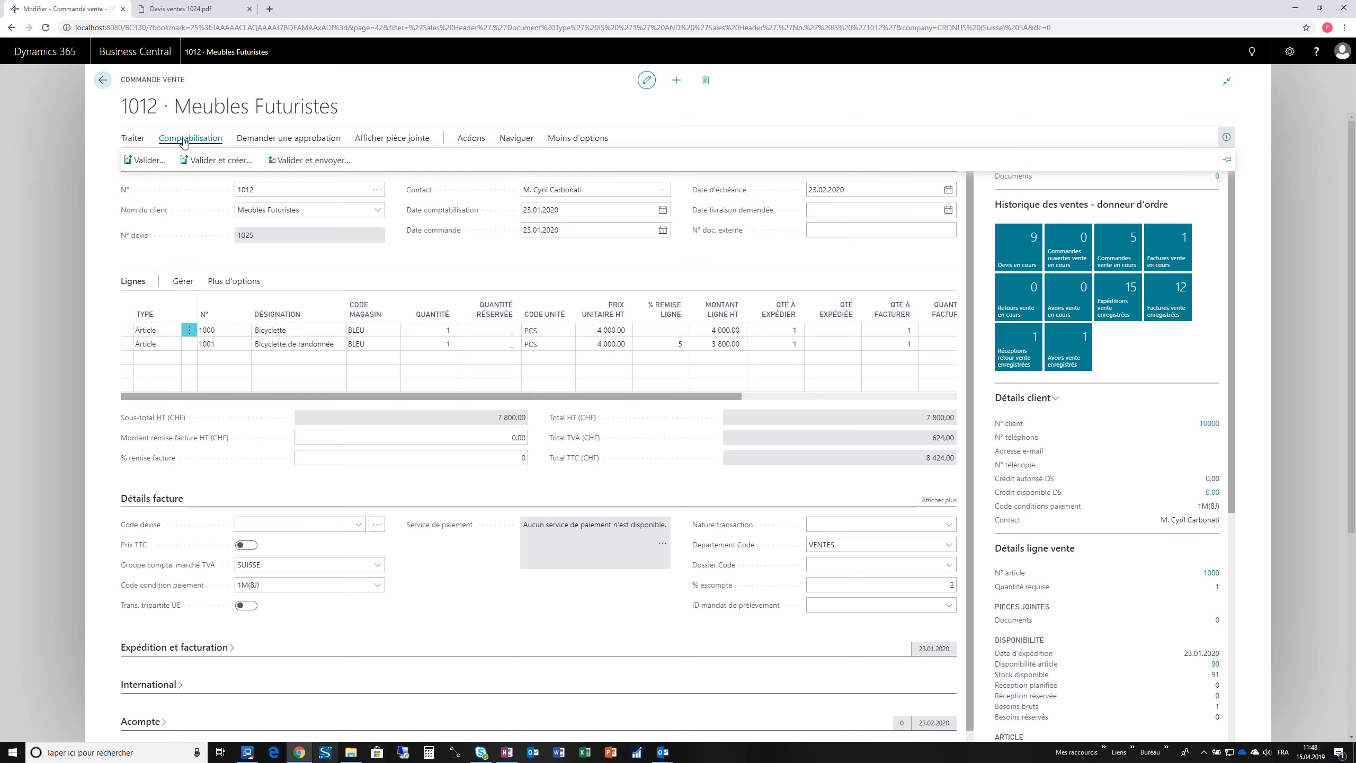
left_click(154, 161)
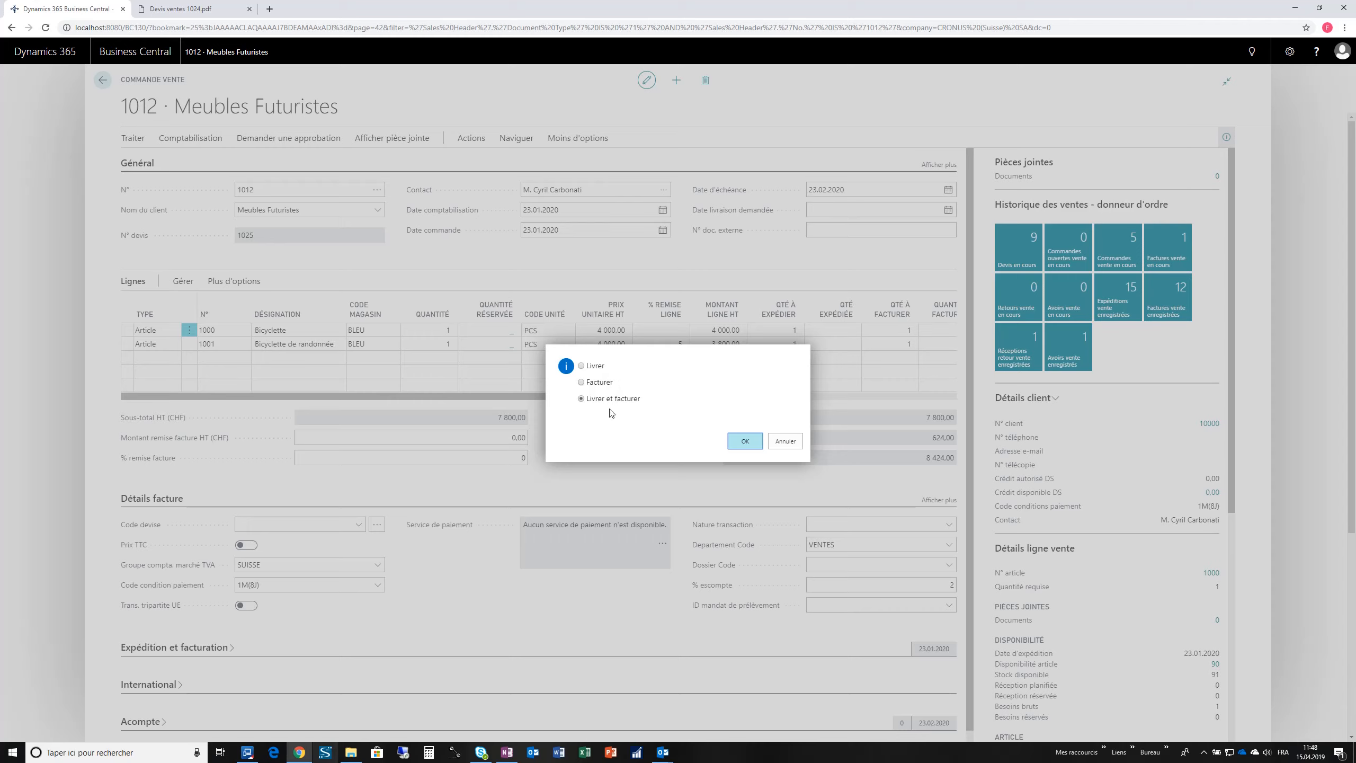
left_click(748, 442)
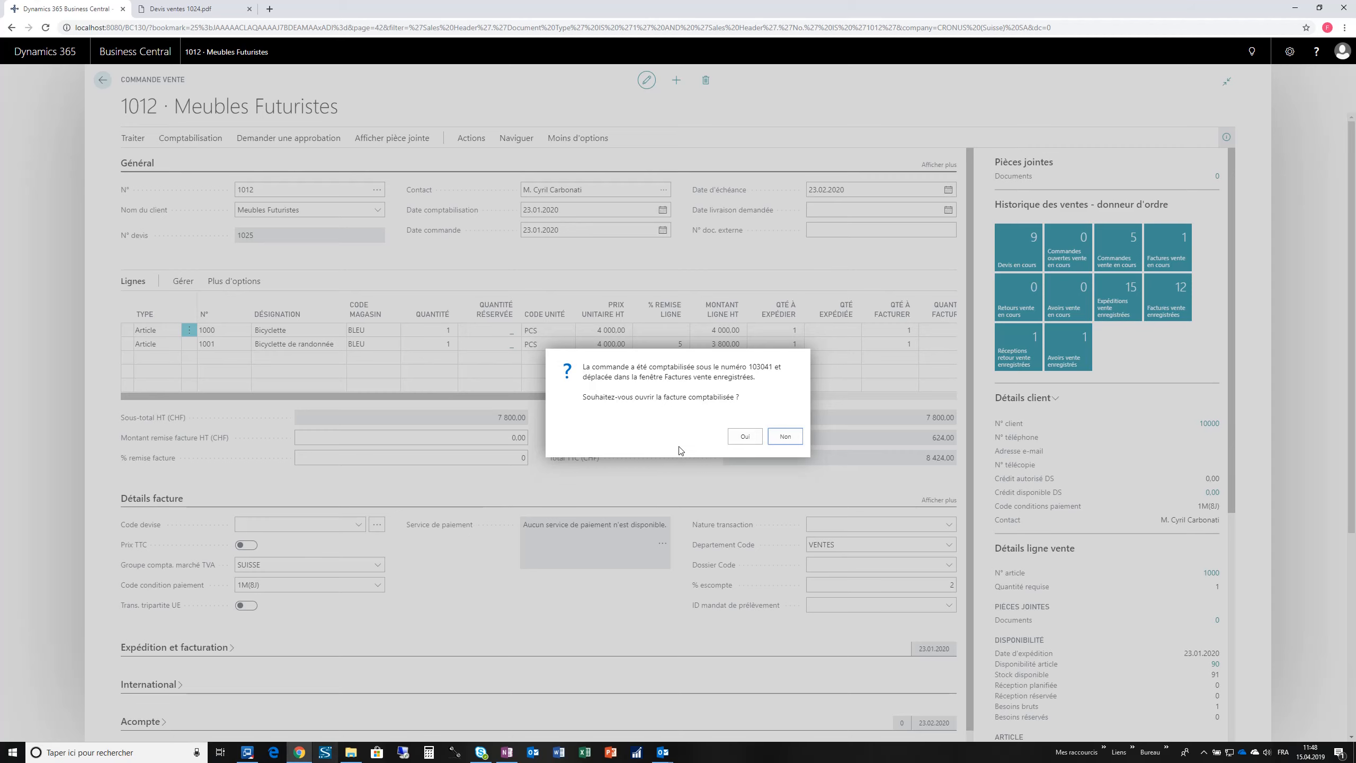
- Open the posted sales invoice and use Naviguer to display its related Écriture comptable entries
left_click(742, 436)
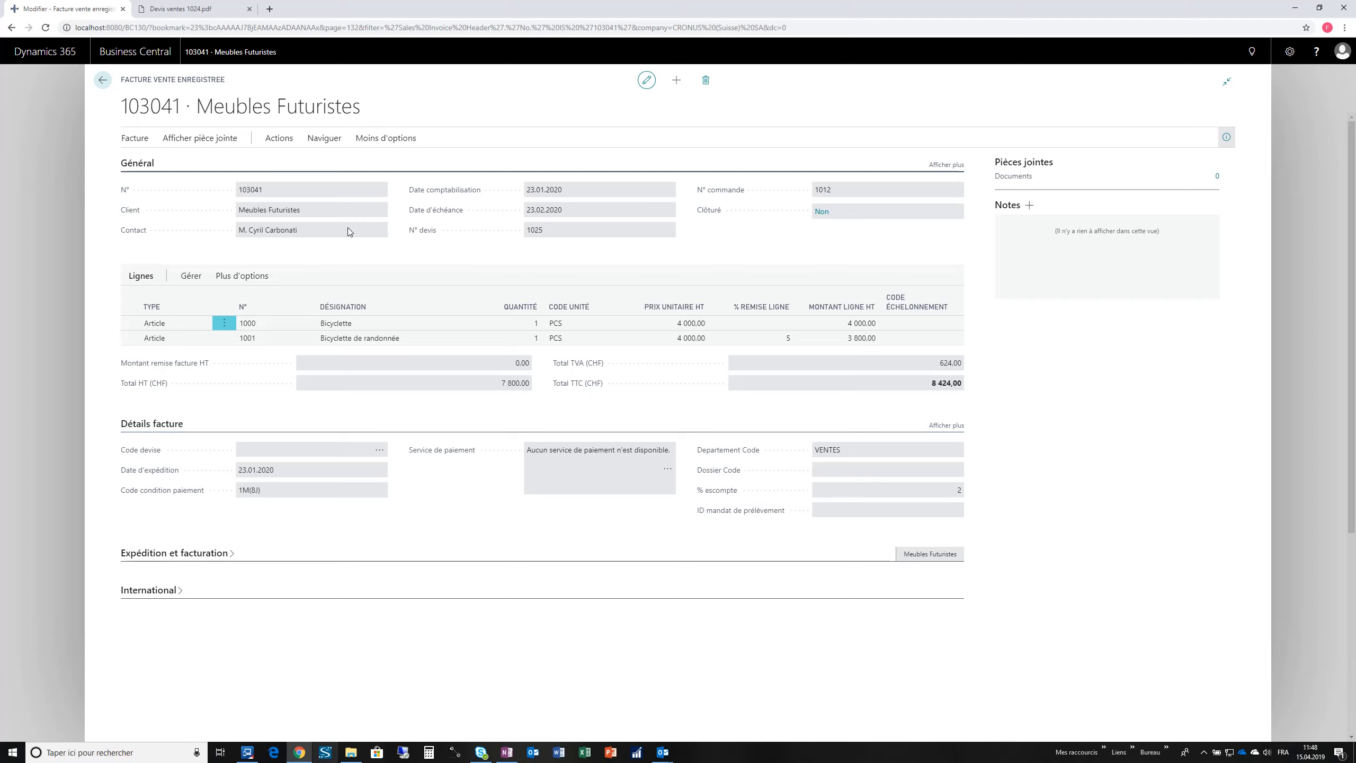
left_click(277, 143)
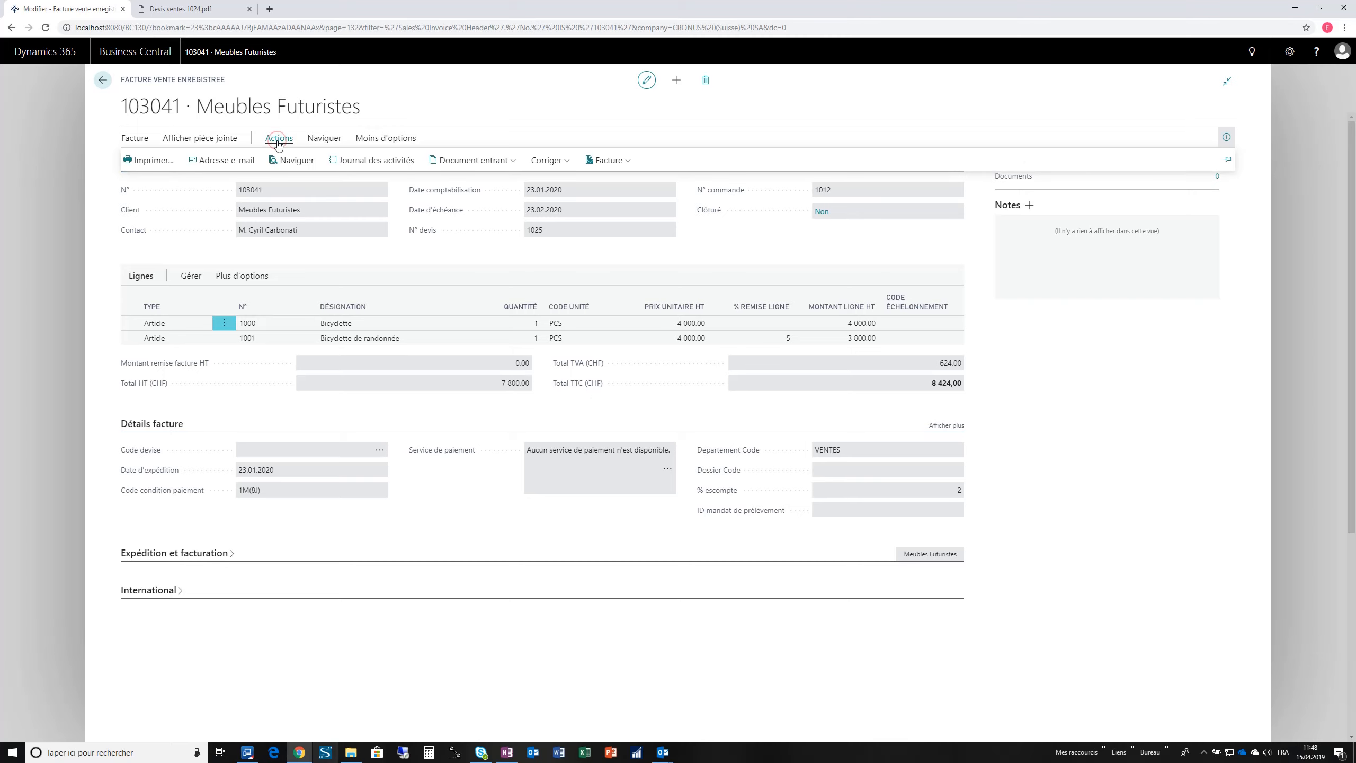
left_click(291, 161)
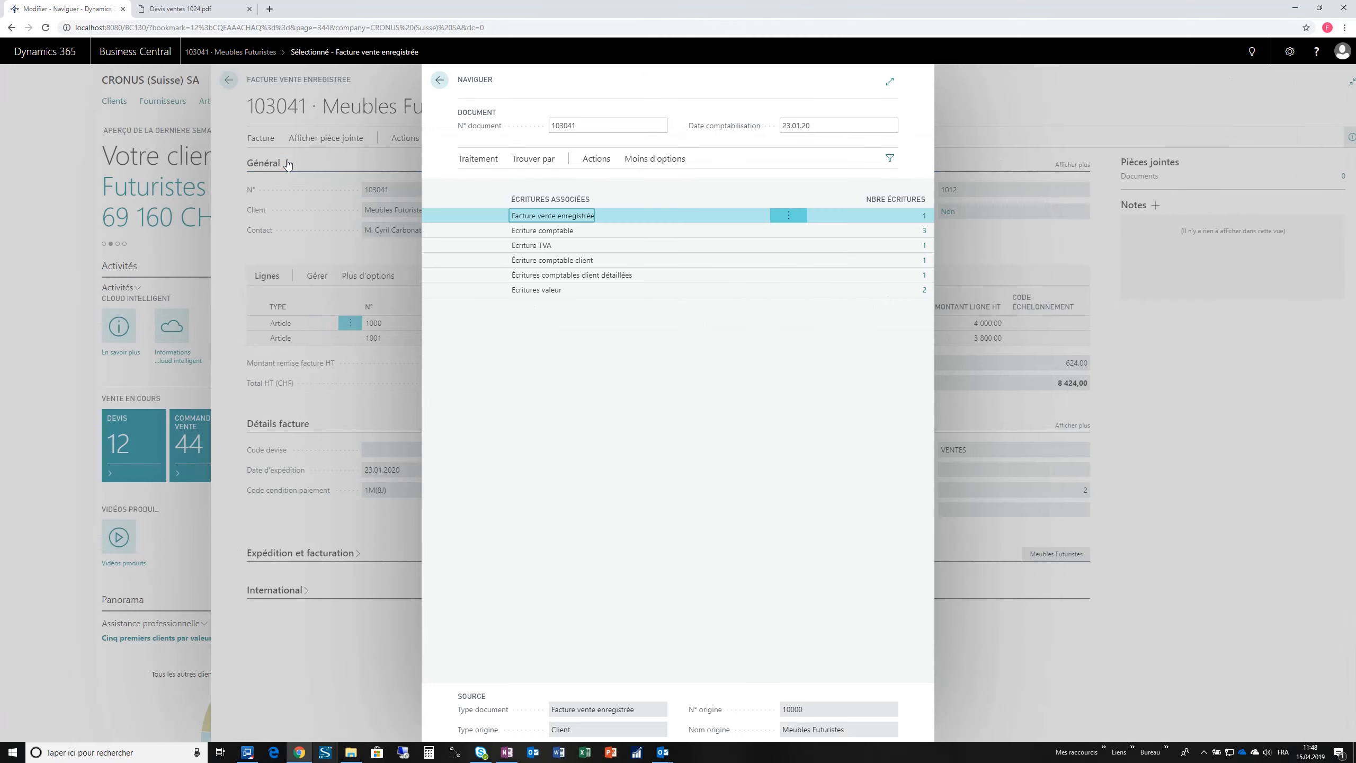
left_click(520, 233)
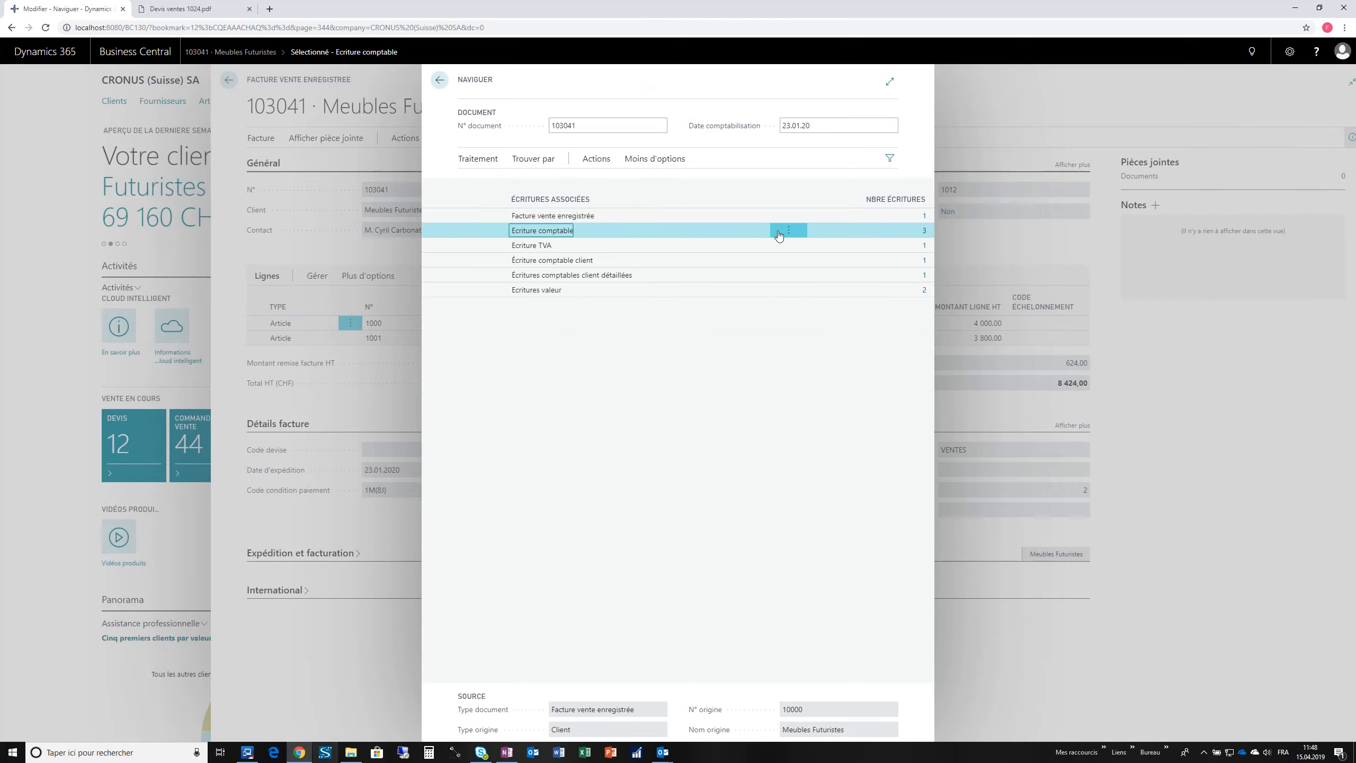
left_click(925, 232)
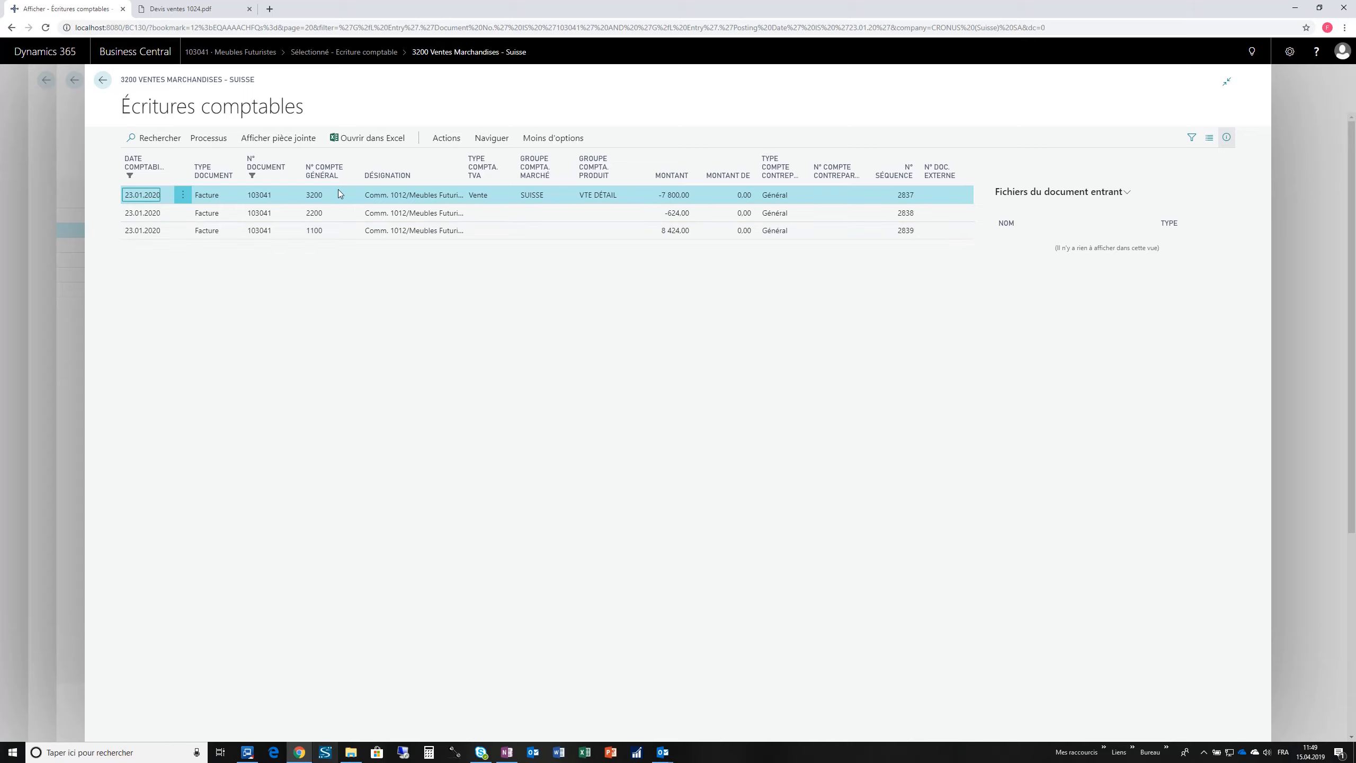
- Display the analytical dimensions (Axes analytiques) of the invoice's ledger entry on account 3200
left_click(484, 139)
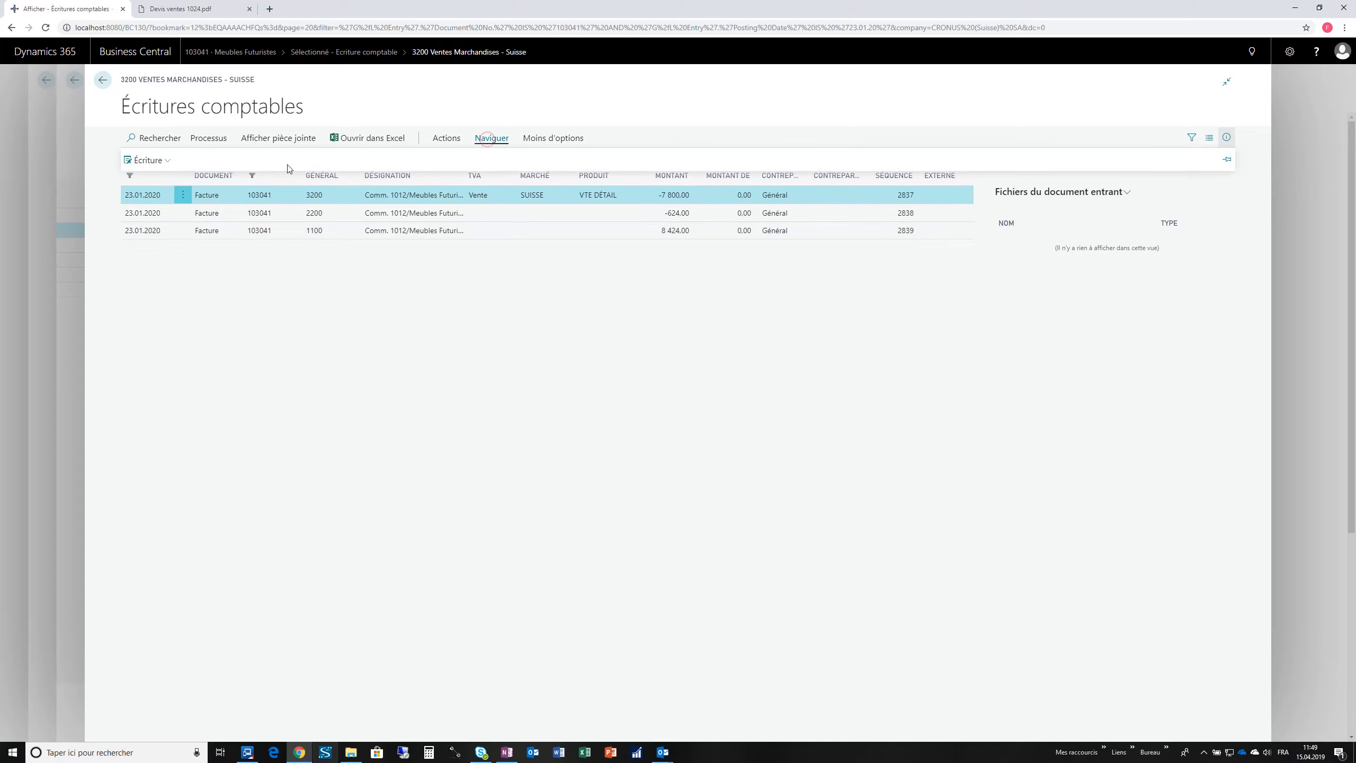
left_click(148, 166)
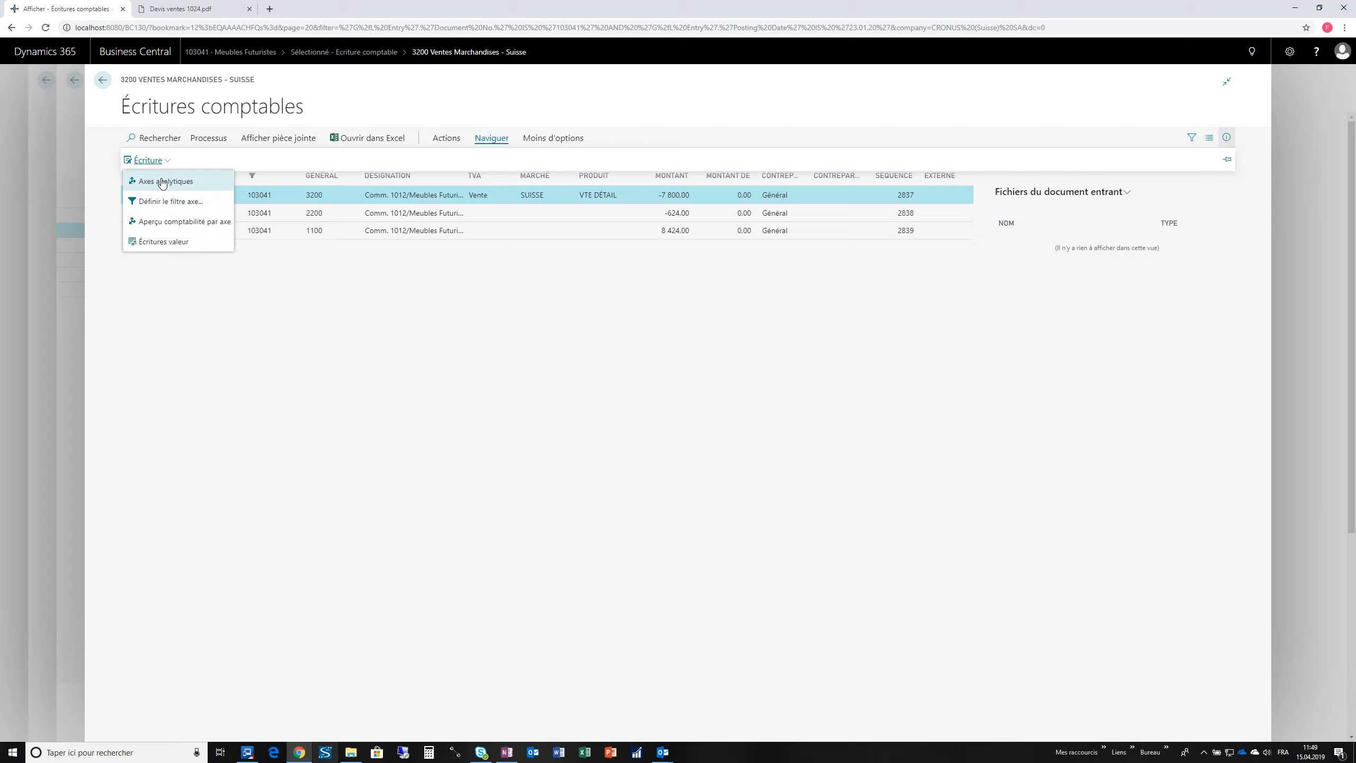
left_click(161, 178)
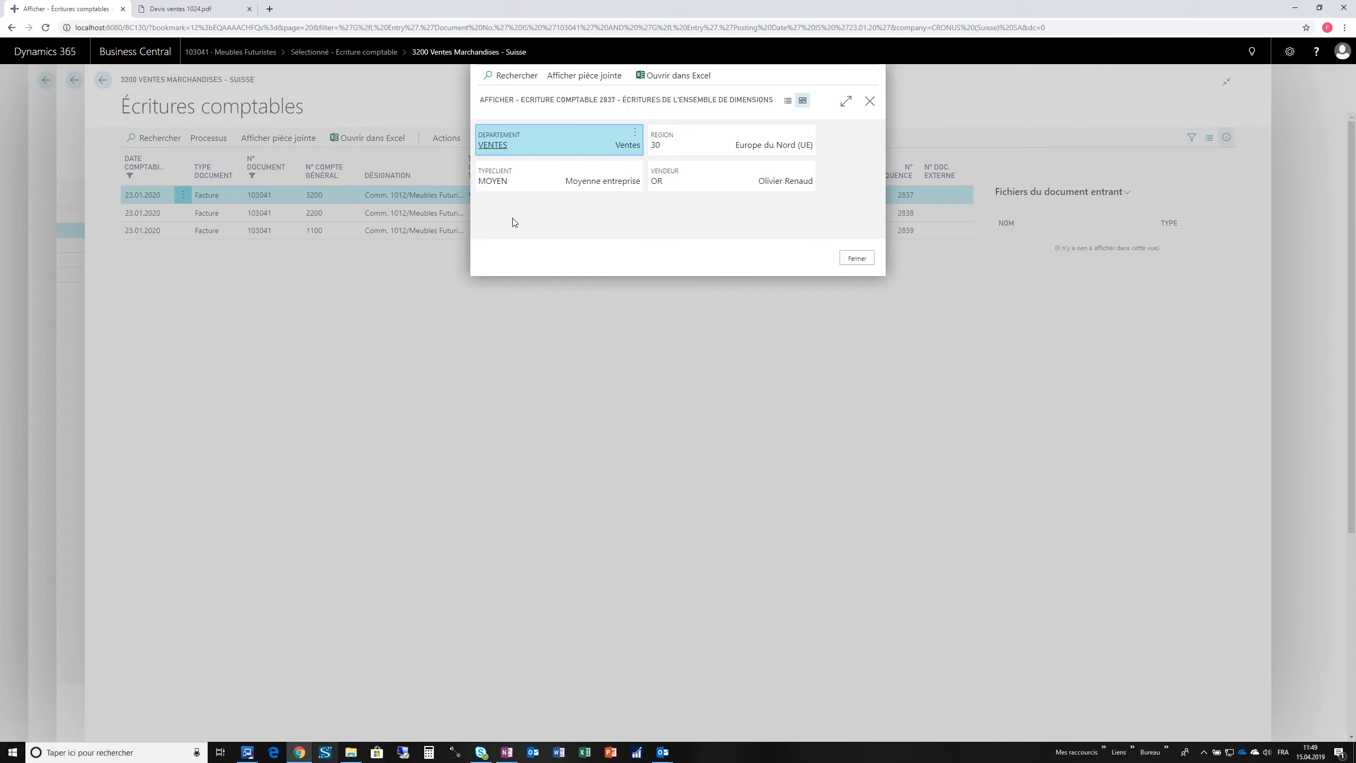